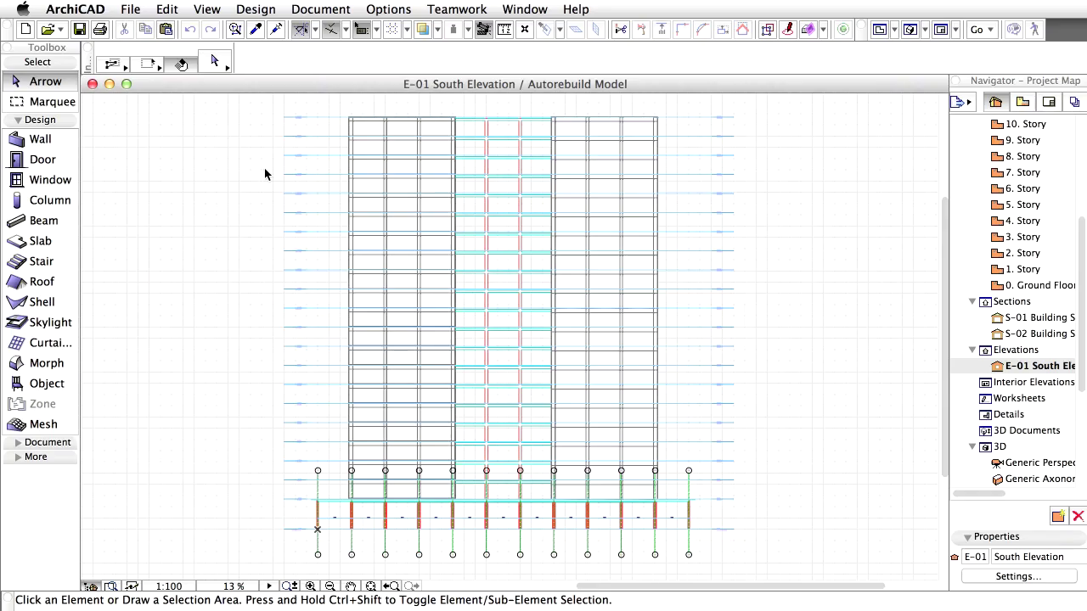
- Open the Office_building_2.pln project from the File menu
{"action": "left_click", "coordinate": [130, 9]}
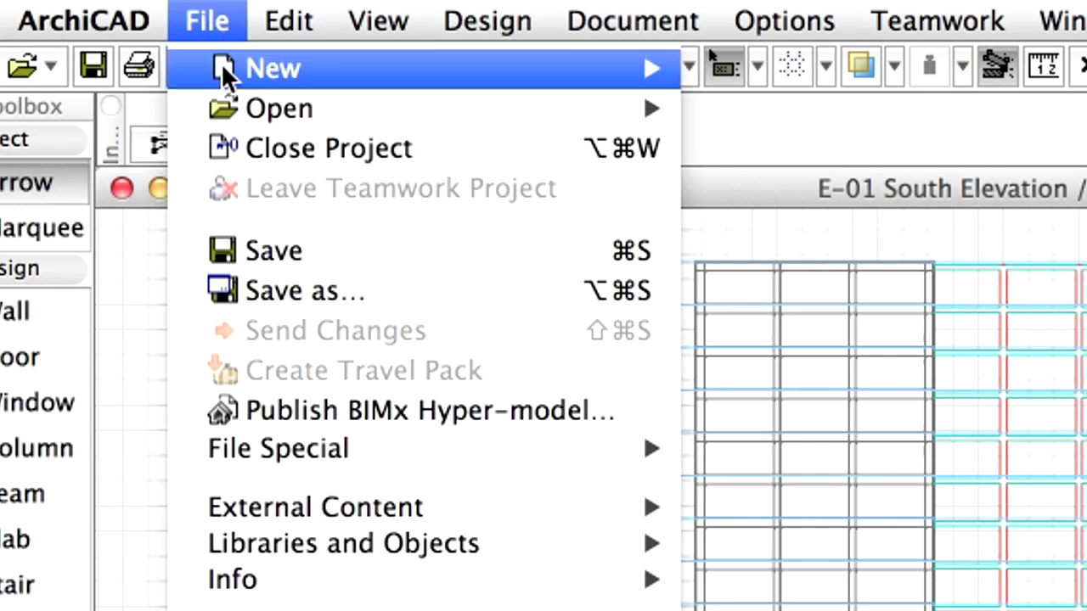
{"action": "mouse_move", "coordinate": [137, 48]}
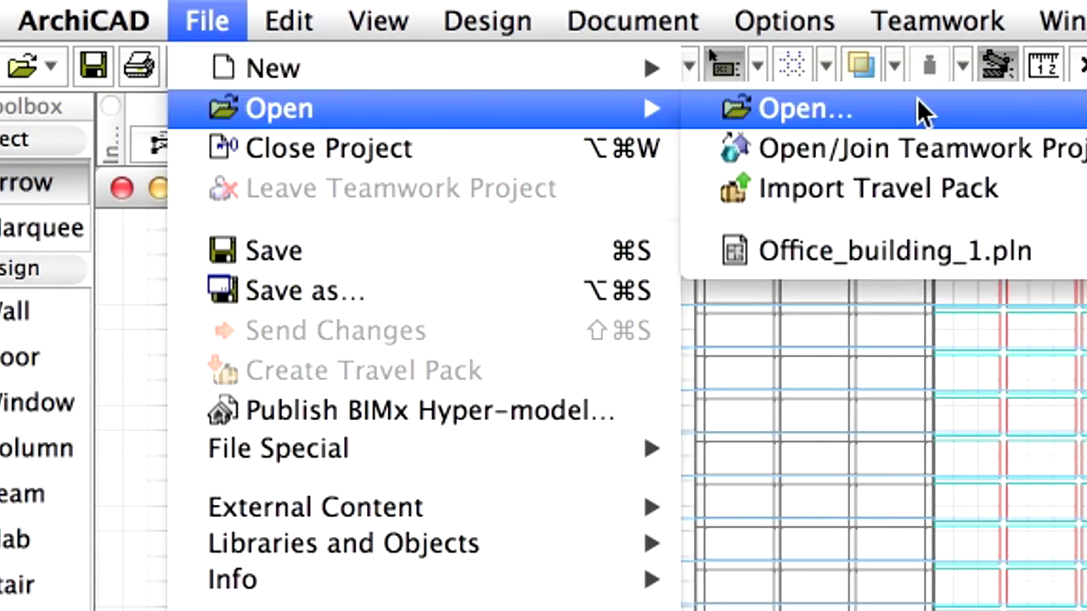
{"action": "left_click", "coordinate": [803, 108]}
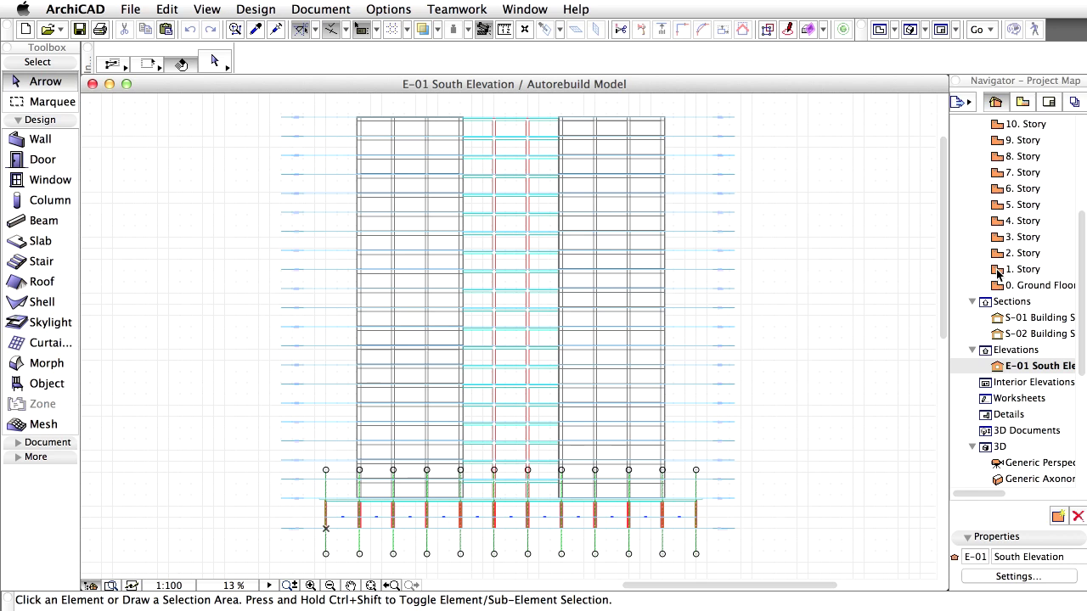
- Open the 1. Story floor plan from the Navigator and open Wall Default Settings
{"action": "left_click", "coordinate": [1001, 270]}
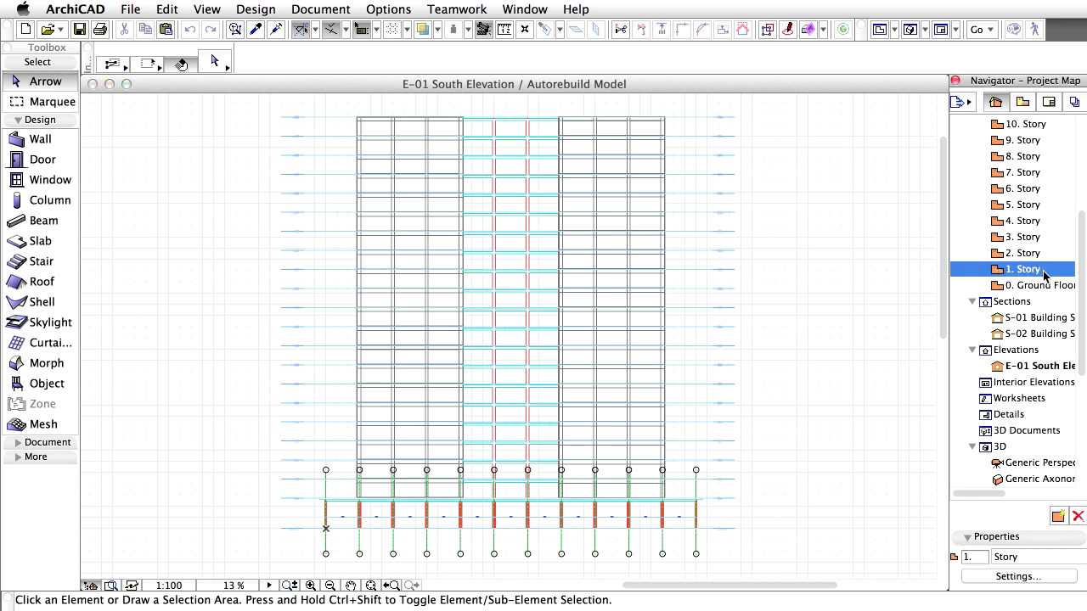
{"action": "double_click", "coordinate": [1026, 269]}
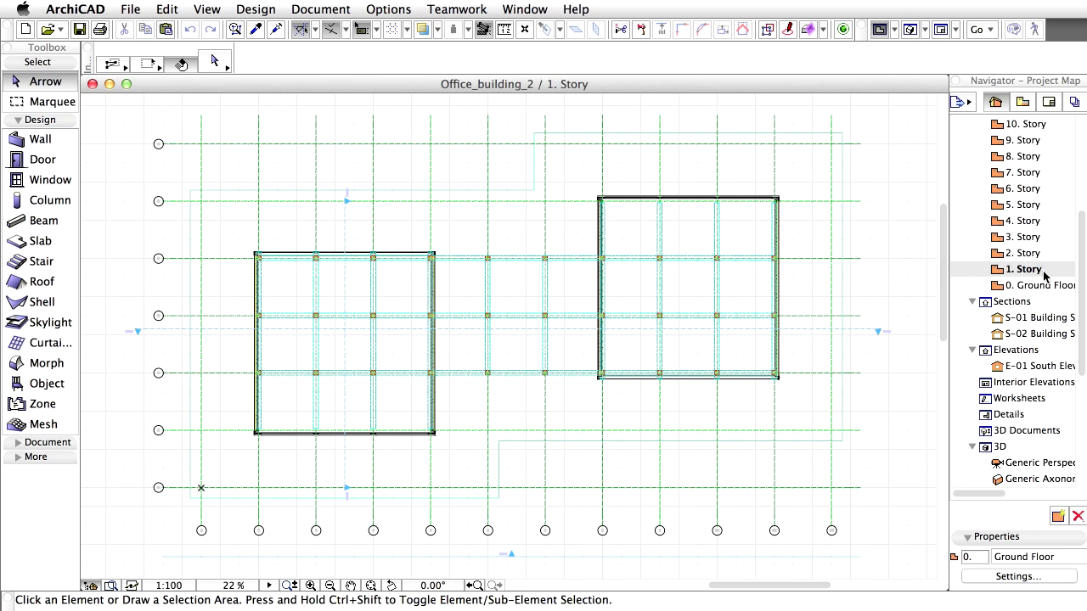
{"action": "left_click", "coordinate": [56, 145]}
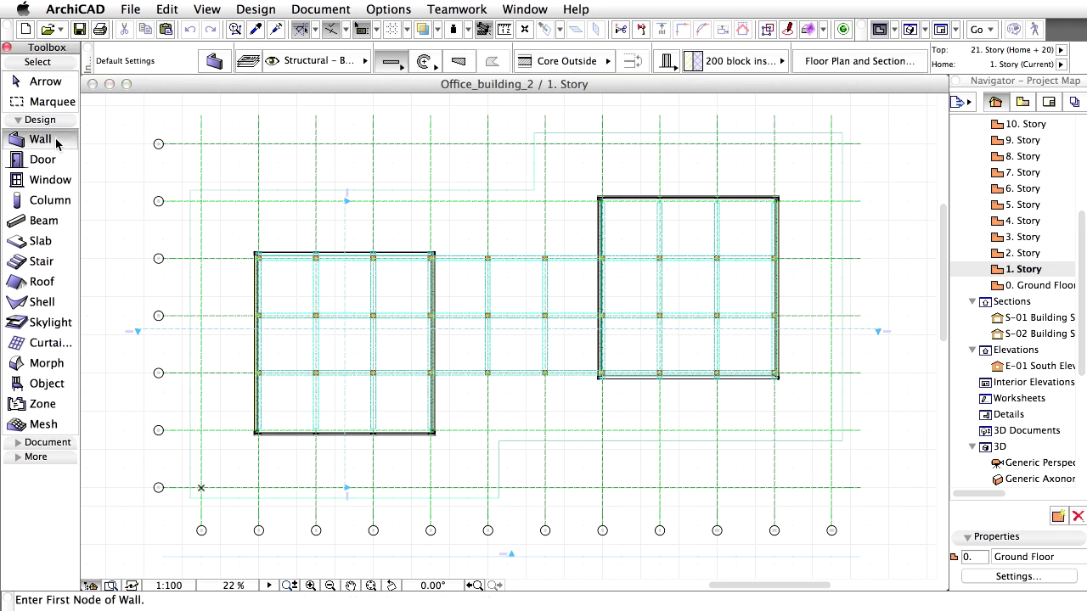
{"action": "double_click", "coordinate": [56, 144]}
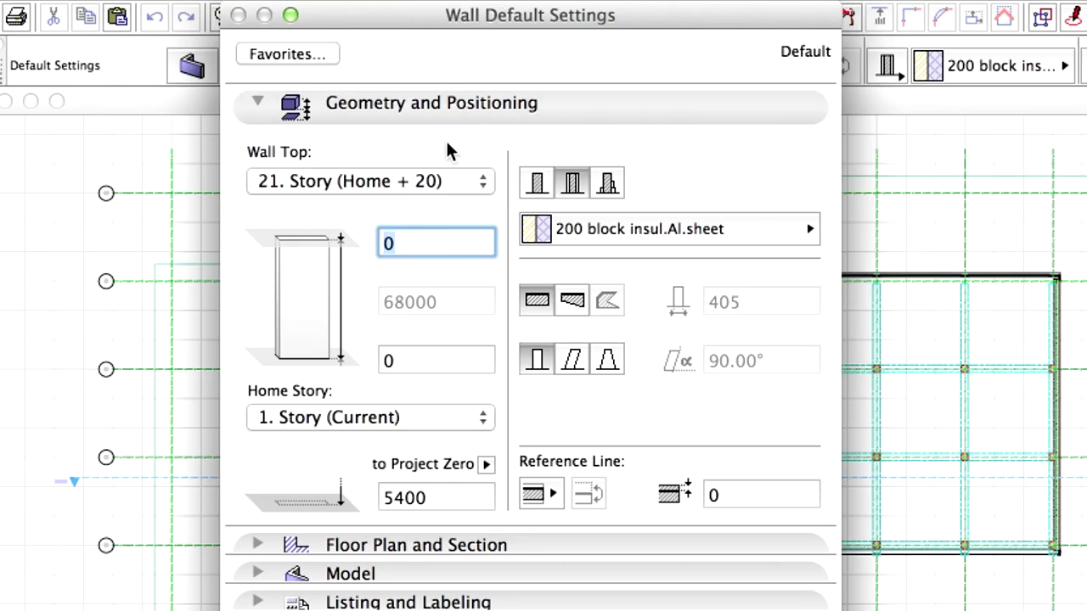
- Link the wall top to 2. Story through Select Story
{"action": "left_click", "coordinate": [457, 182]}
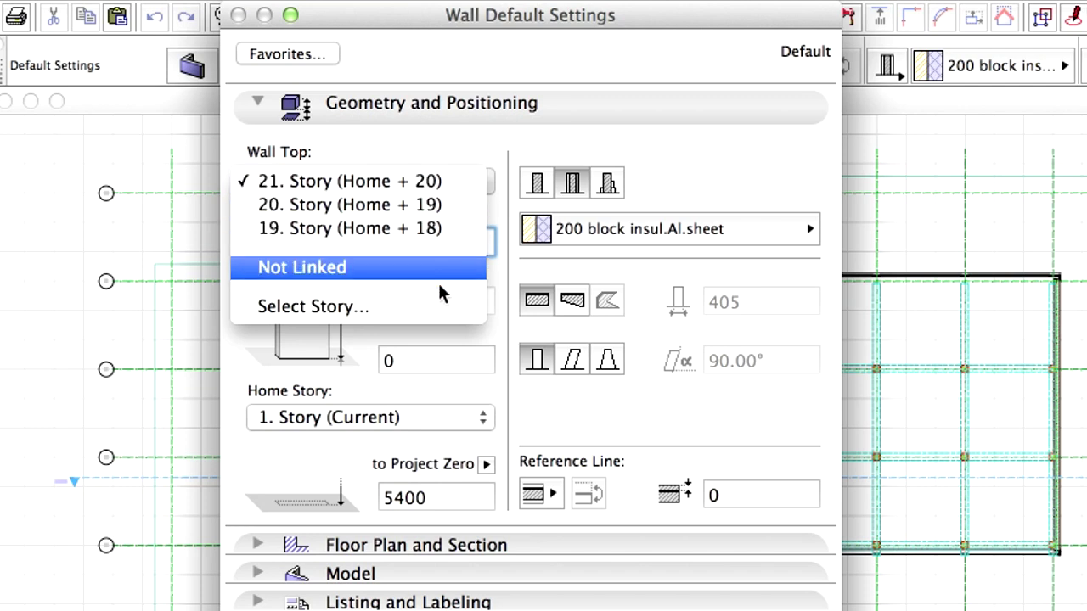
{"action": "left_click", "coordinate": [441, 311]}
{"action": "scroll", "coordinate": [536, 211], "scroll_direction": "down", "scroll_amount": 4}
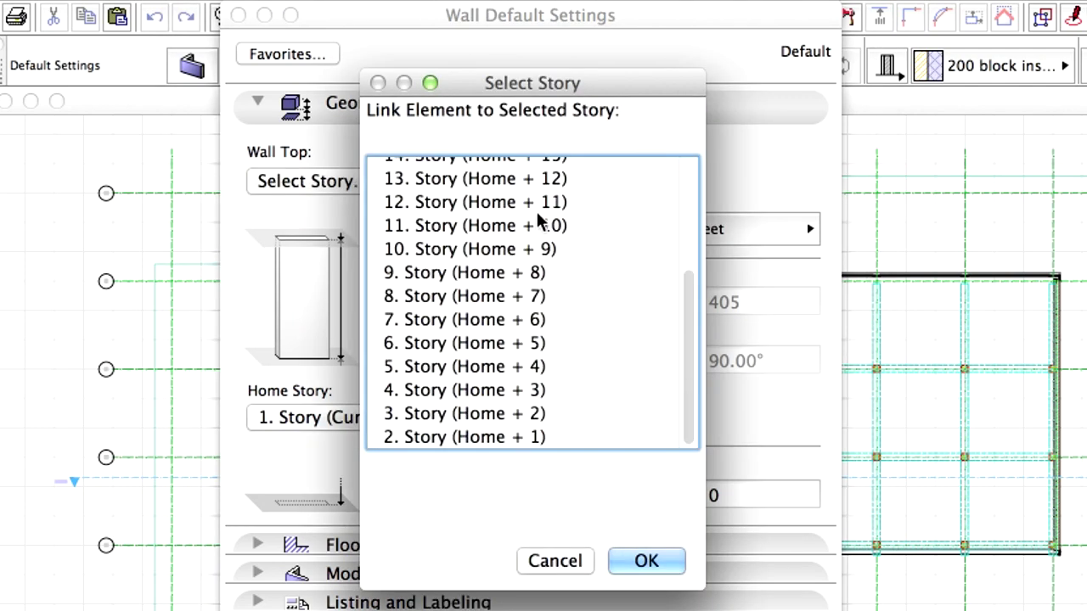
{"action": "left_click", "coordinate": [456, 435]}
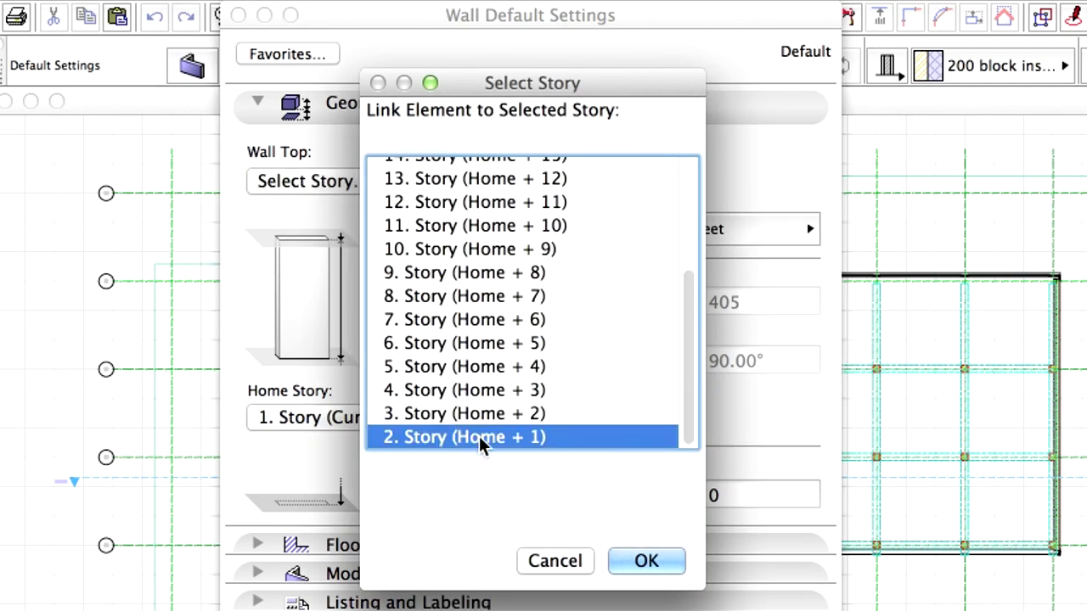
{"action": "left_click", "coordinate": [675, 564]}
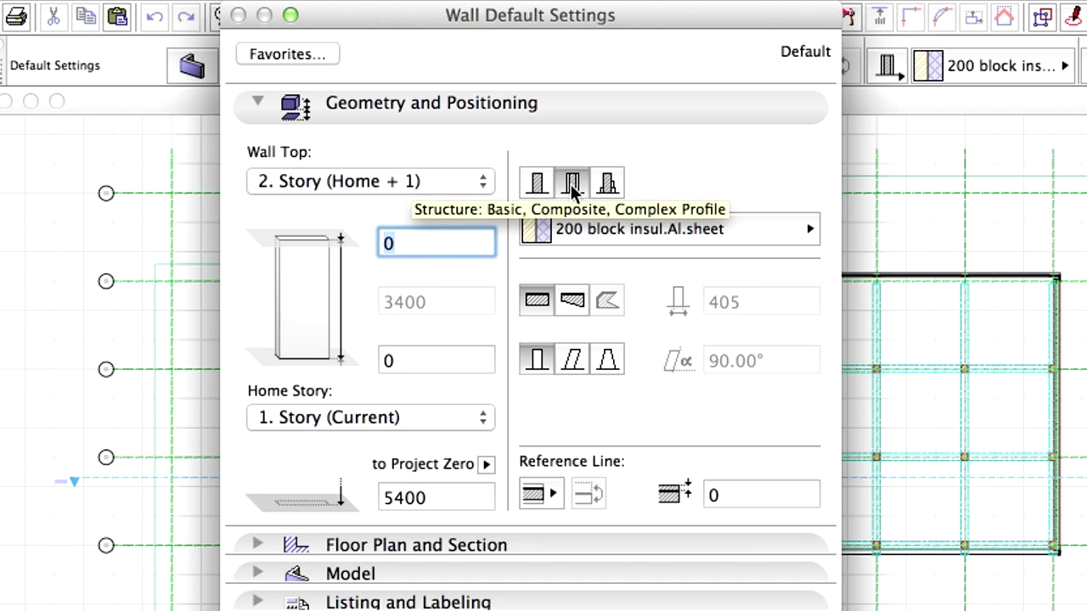
- Use the 250 block insul.Al.sheet composite with a Core Inside reference line
{"action": "left_click", "coordinate": [705, 228]}
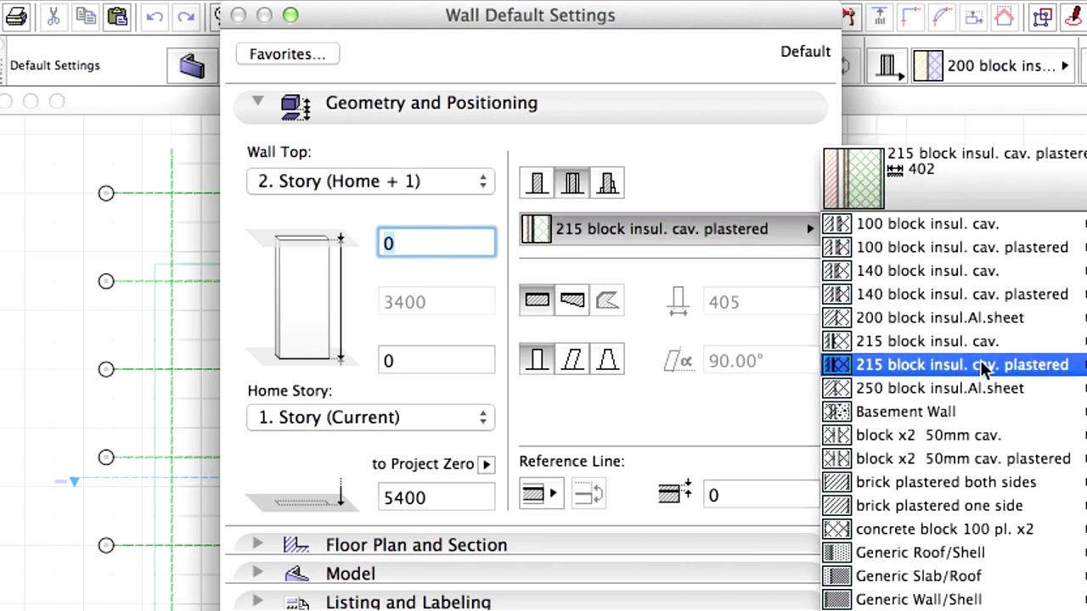
{"action": "left_click", "coordinate": [1041, 398]}
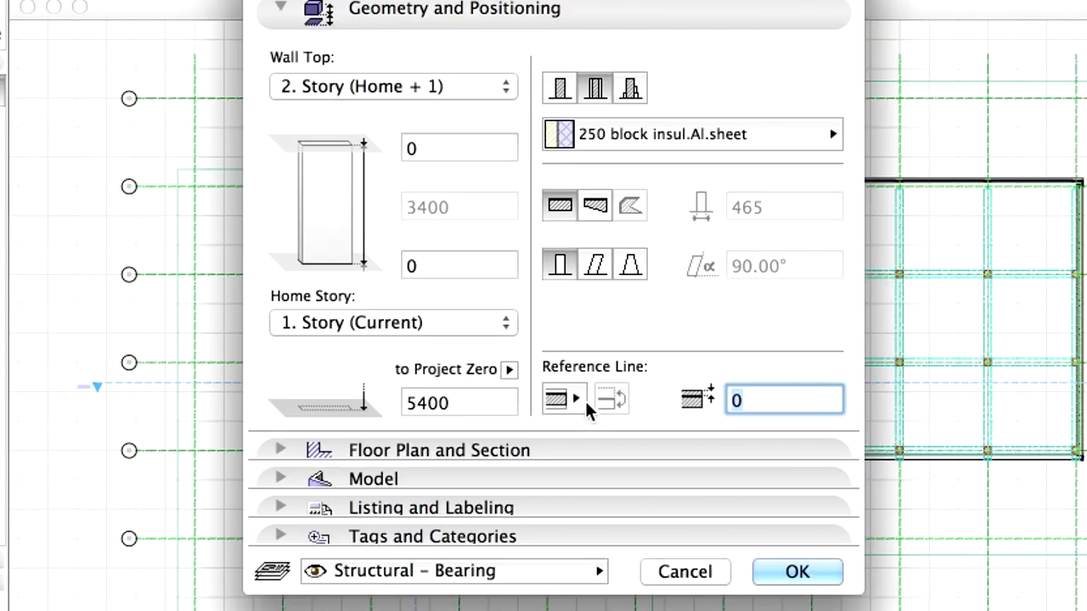
{"action": "left_click", "coordinate": [553, 496]}
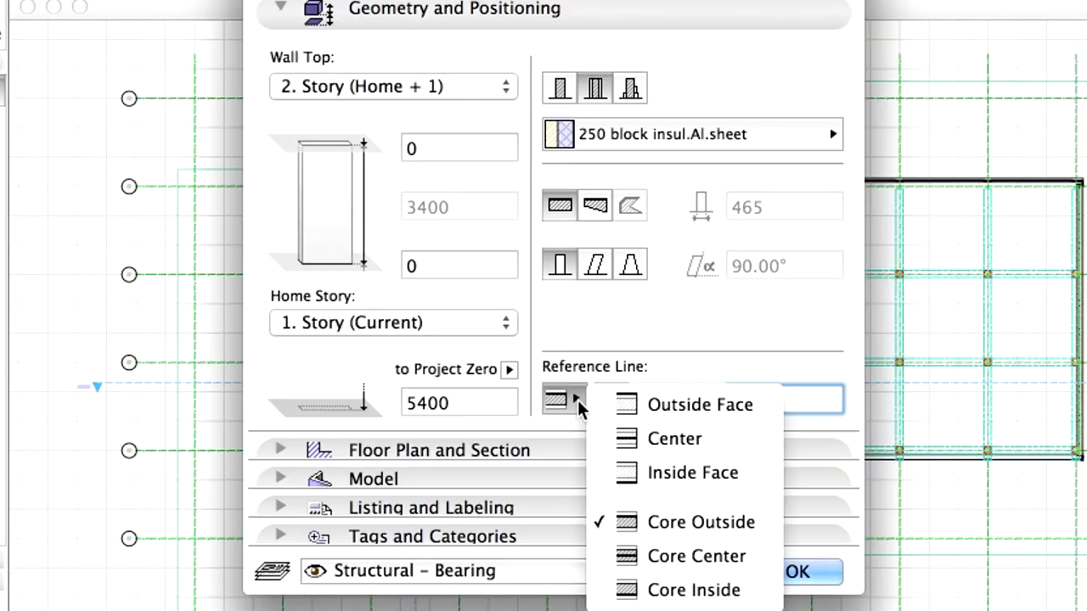
{"action": "left_click", "coordinate": [751, 596]}
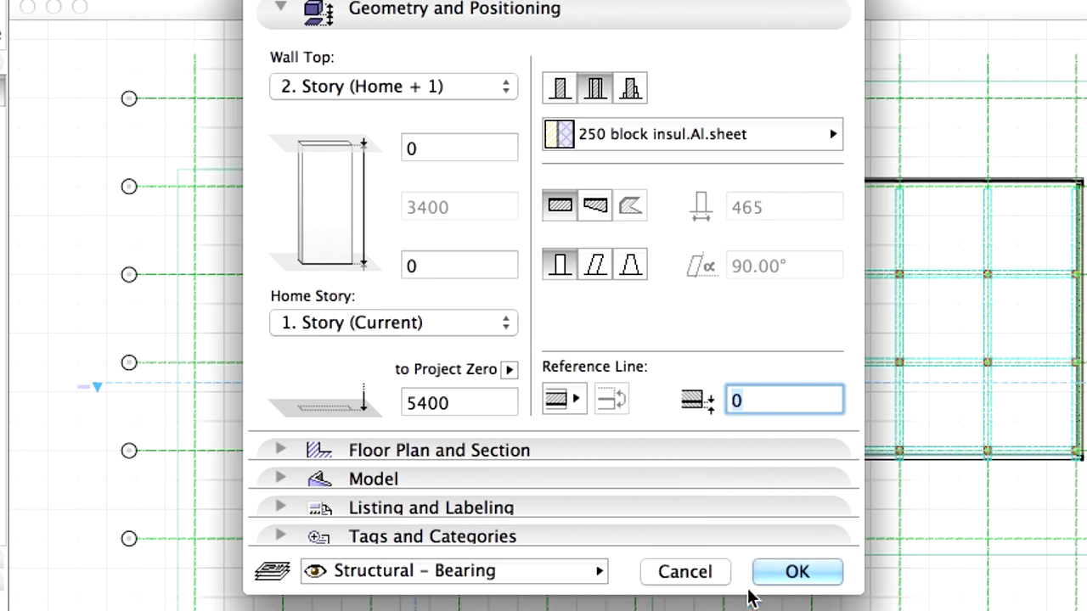
{"action": "left_click", "coordinate": [537, 574]}
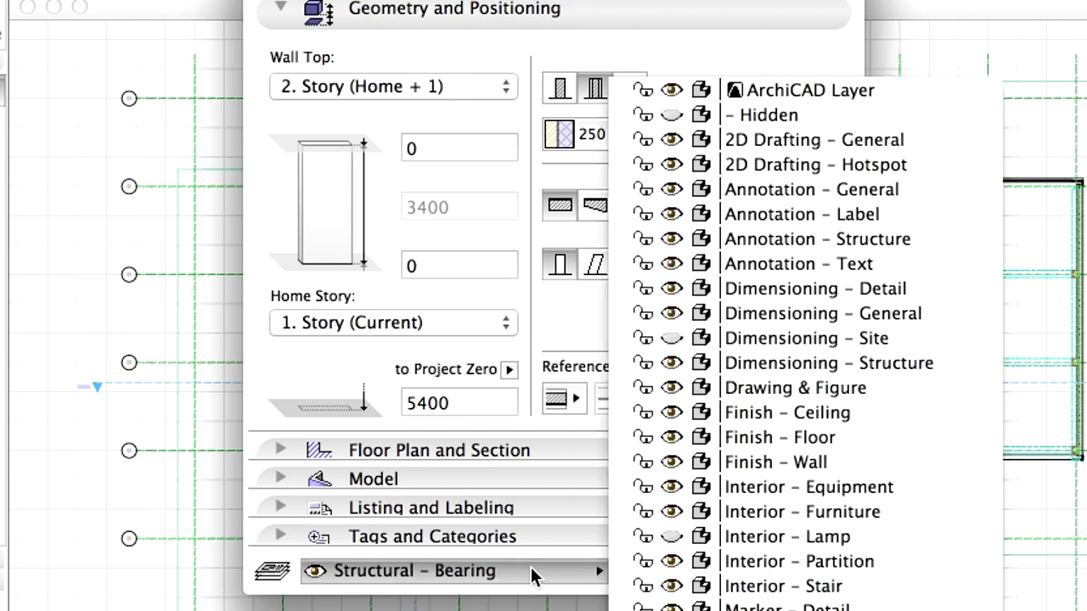
- Link the three wall surface overrides and set them all to Paint-01
{"action": "left_click", "coordinate": [490, 10]}
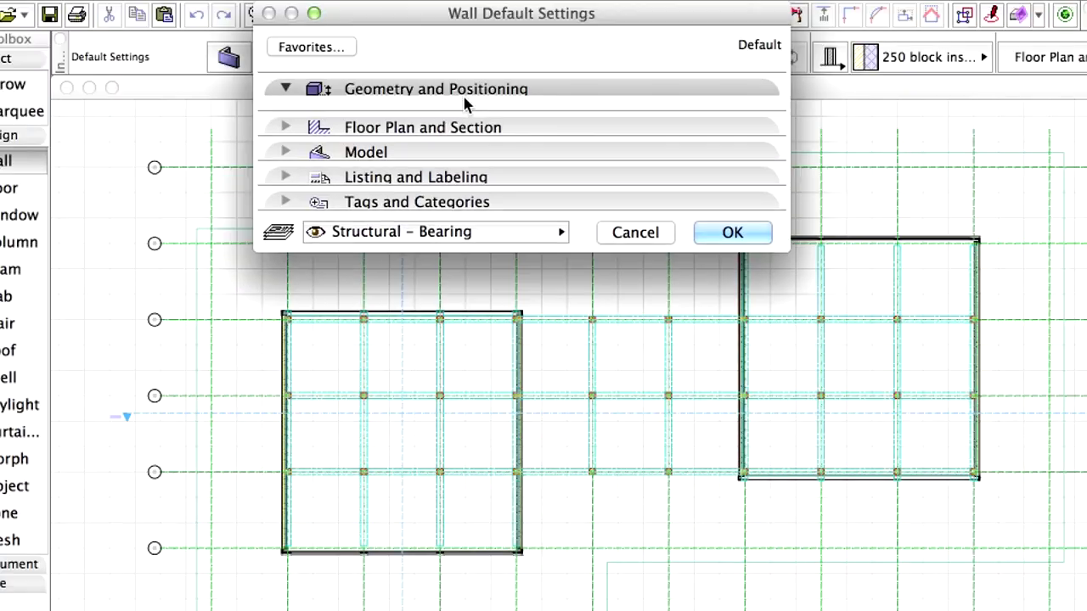
{"action": "left_click", "coordinate": [479, 67]}
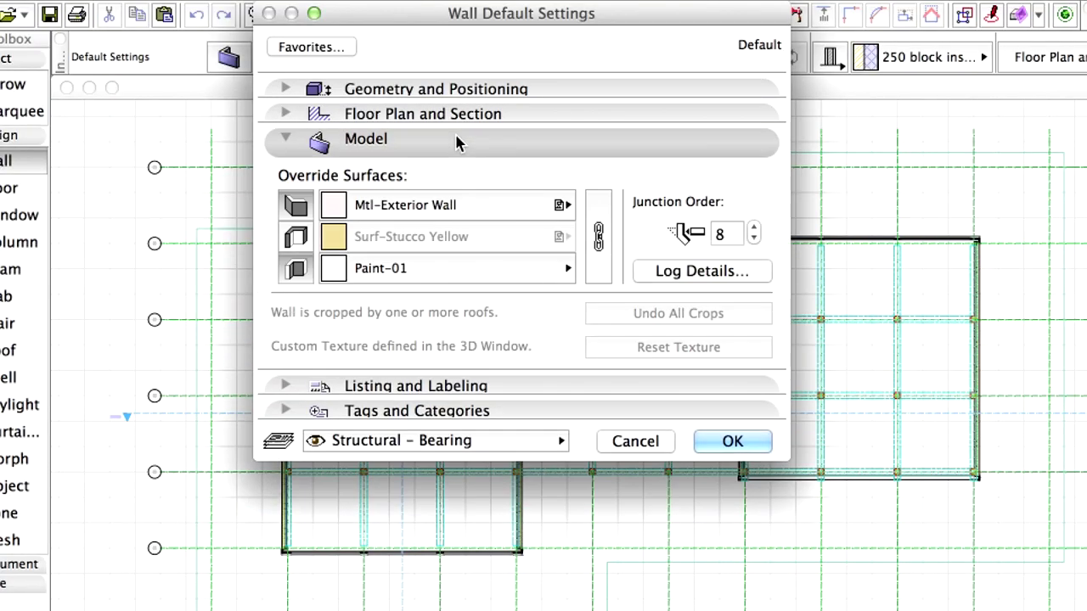
{"action": "left_click", "coordinate": [594, 218]}
{"action": "left_click", "coordinate": [563, 204]}
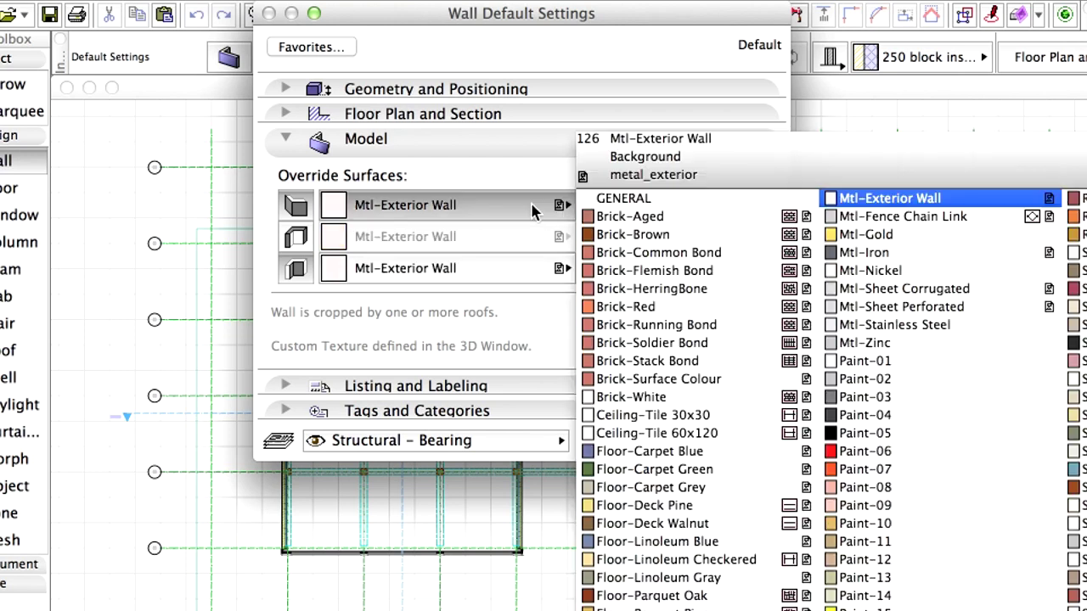
{"action": "left_click", "coordinate": [924, 363]}
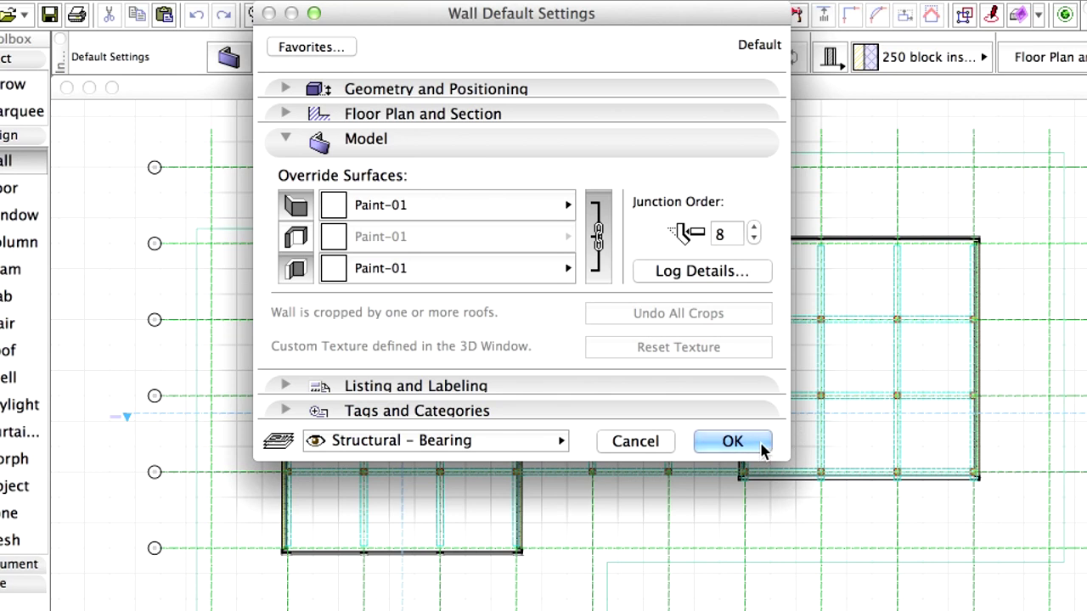
- Apply the wall defaults, keep Straight geometry, and zoom into the area between the blocks
{"action": "left_click", "coordinate": [732, 442]}
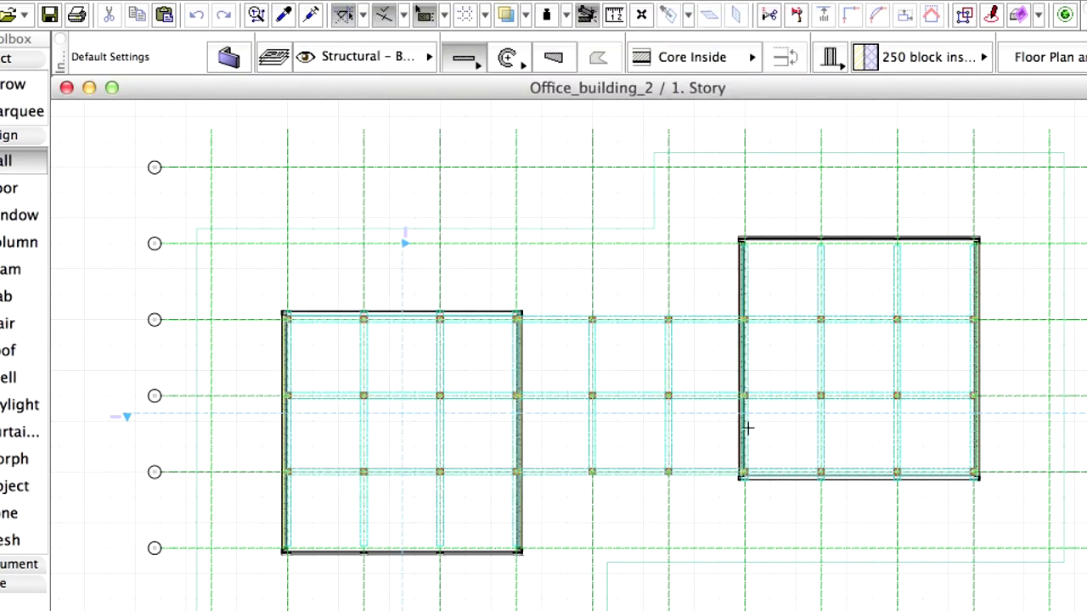
{"action": "left_click", "coordinate": [473, 62]}
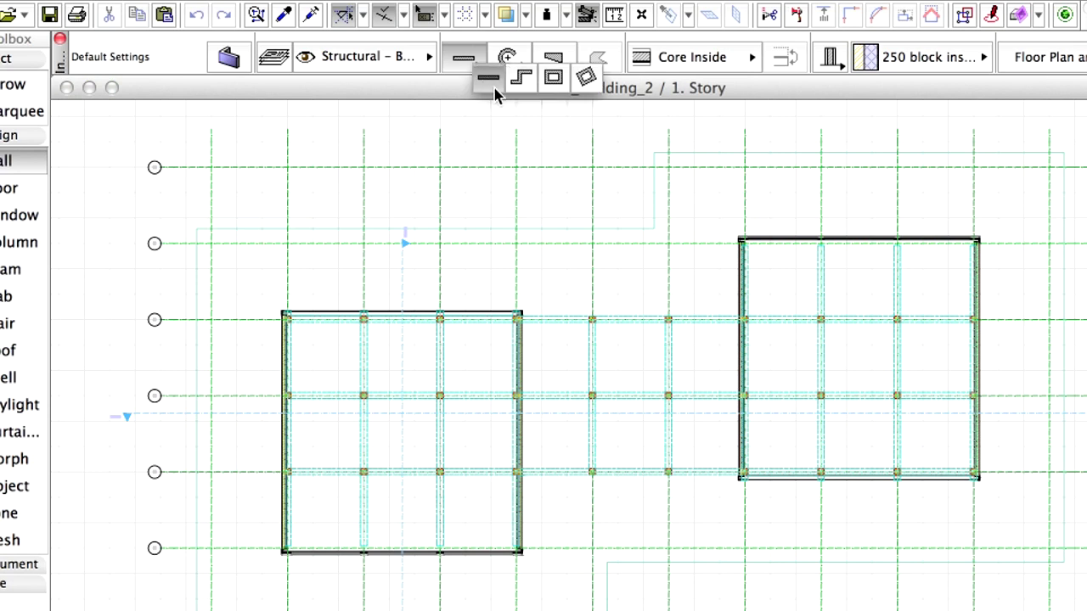
{"action": "left_click", "coordinate": [490, 81]}
{"action": "left_click", "coordinate": [494, 293]}
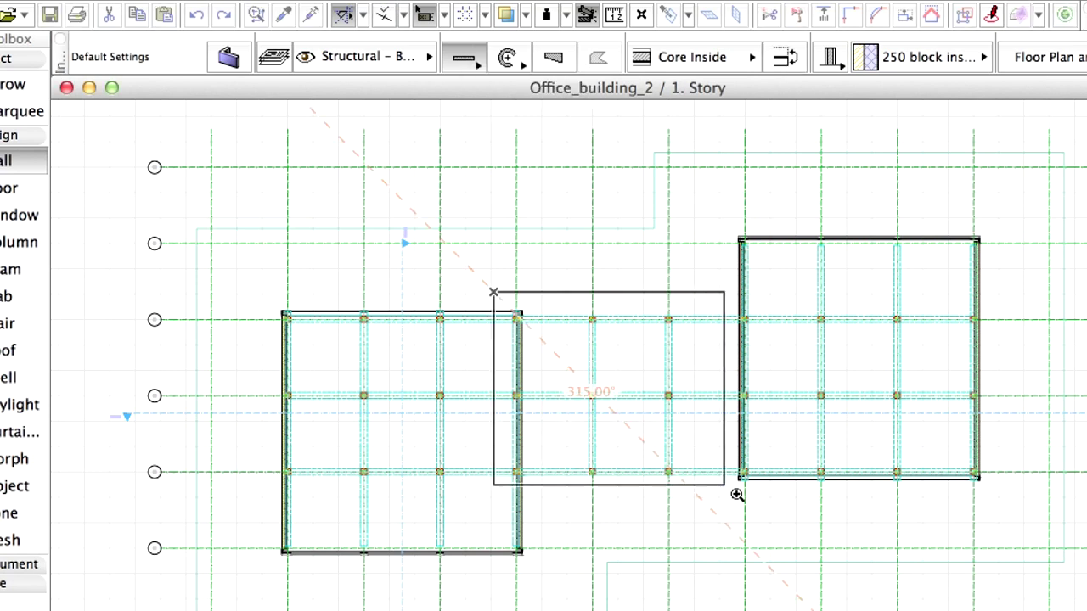
{"action": "left_click", "coordinate": [763, 508]}
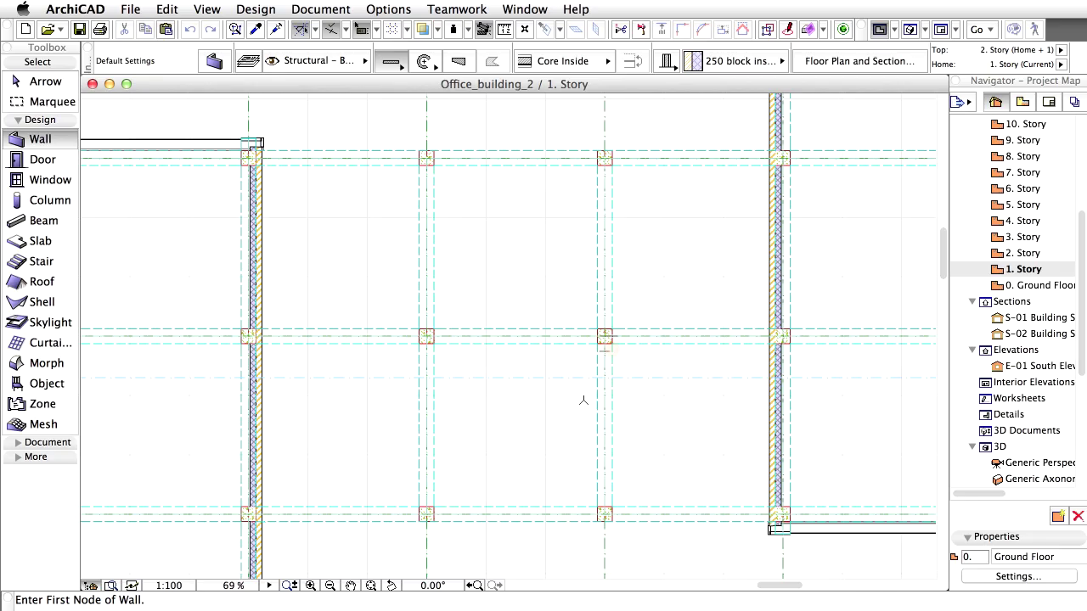
- Draw the top composite wall from the right wall's inner face to the left wall's edge
{"action": "left_click", "coordinate": [311, 585]}
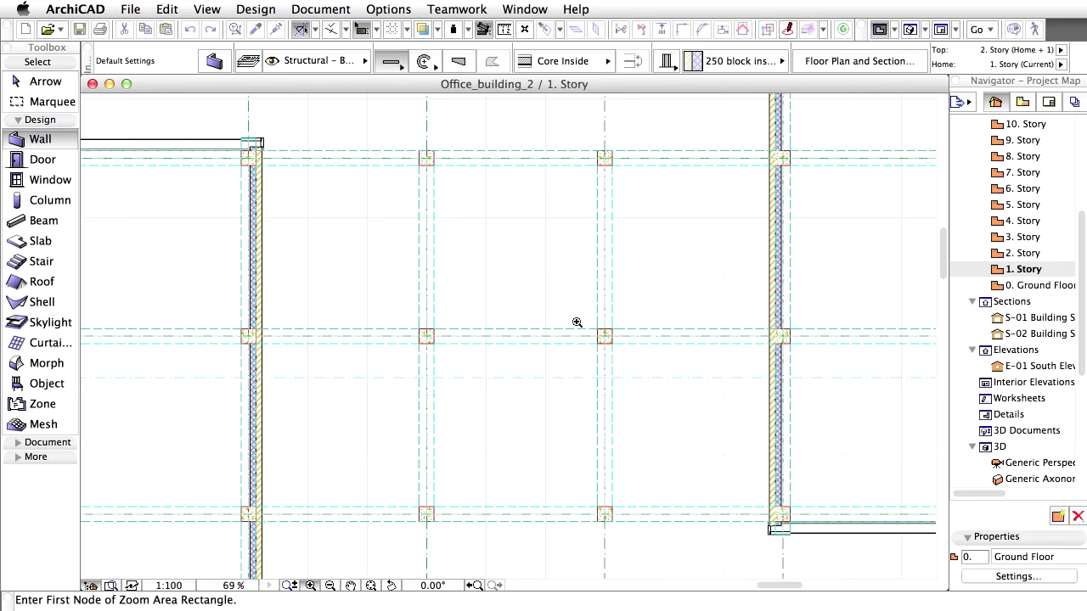
{"action": "left_click", "coordinate": [708, 126]}
{"action": "left_click", "coordinate": [856, 202]}
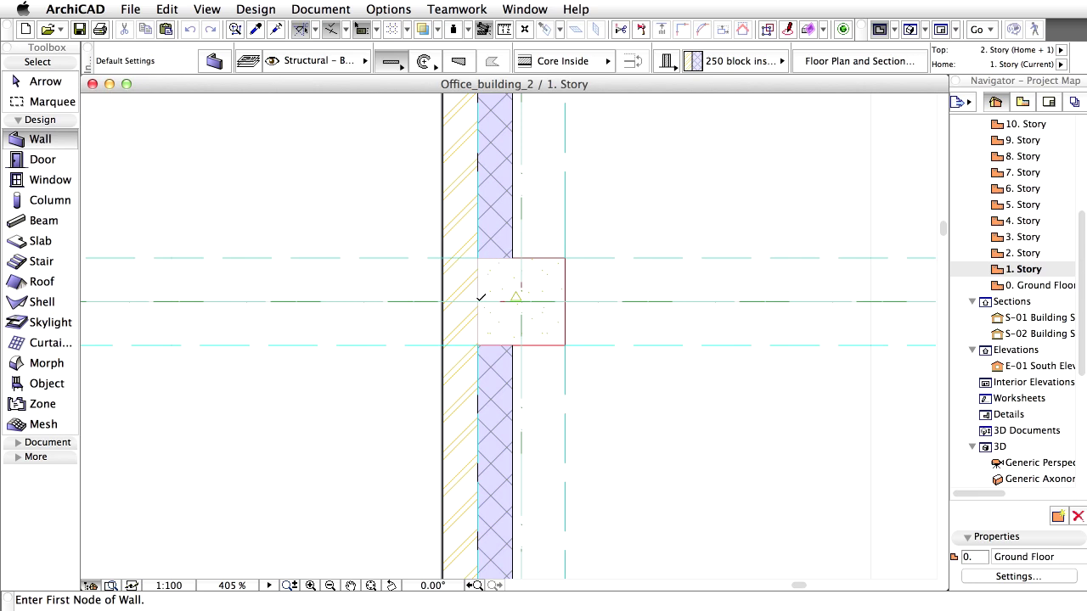
{"action": "left_click", "coordinate": [479, 301]}
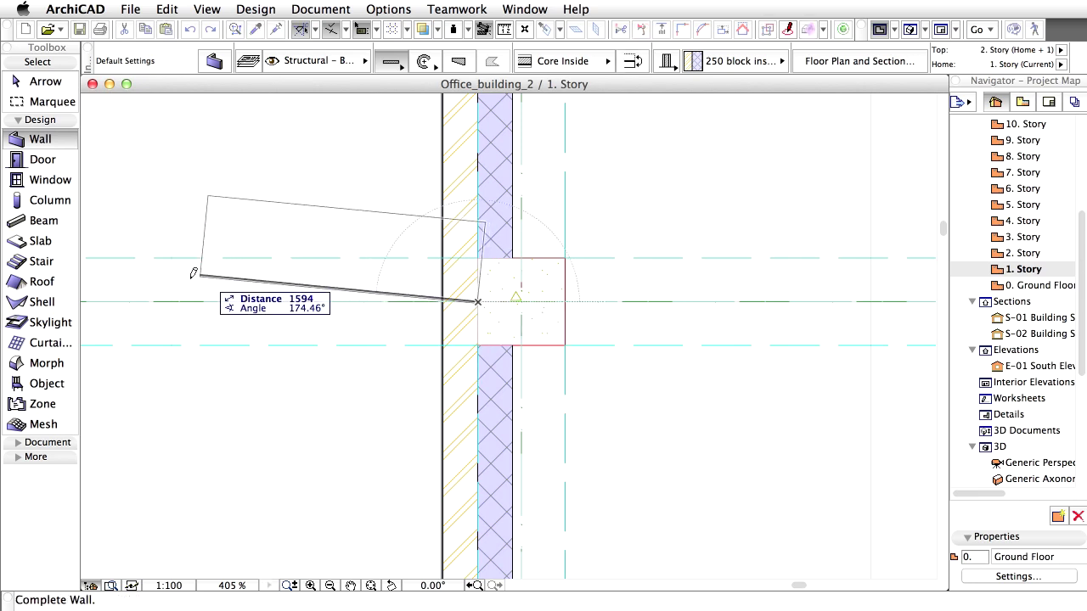
{"action": "left_click", "coordinate": [476, 585]}
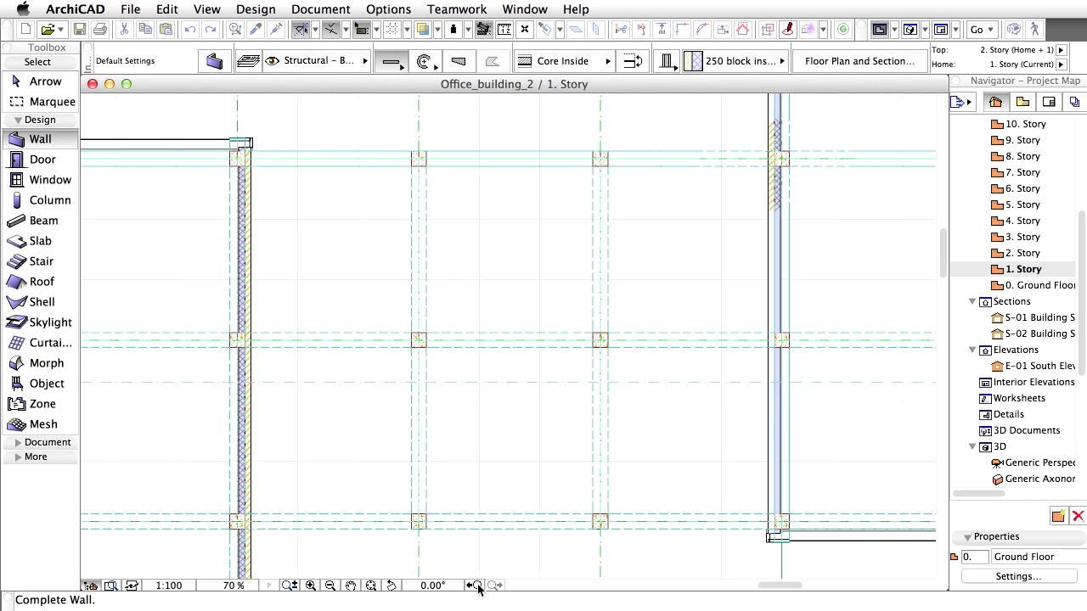
{"action": "left_click", "coordinate": [310, 585]}
{"action": "left_click", "coordinate": [210, 121]}
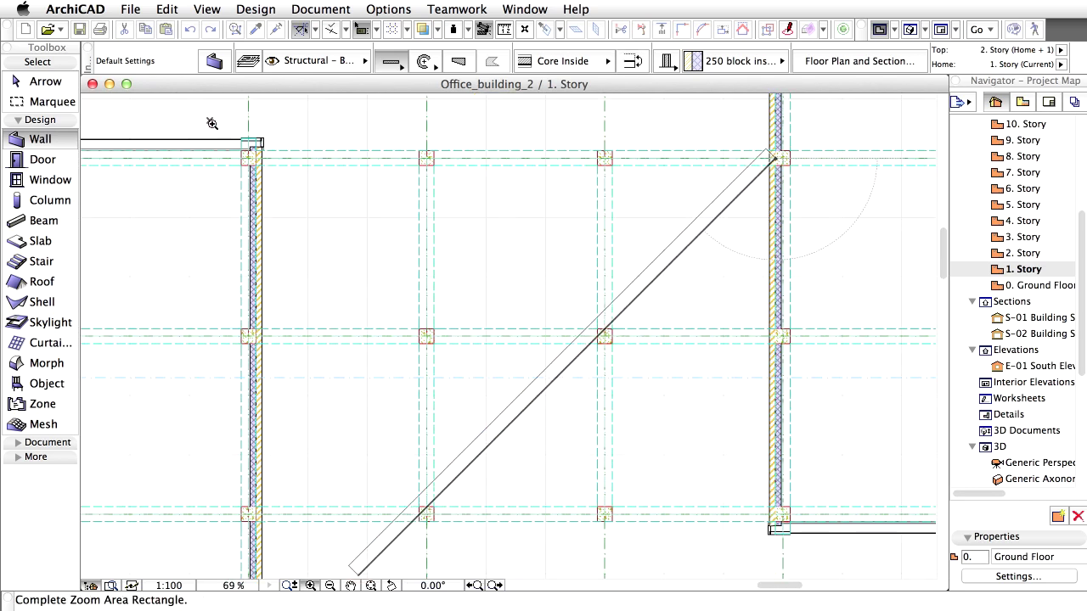
{"action": "left_click", "coordinate": [303, 190]}
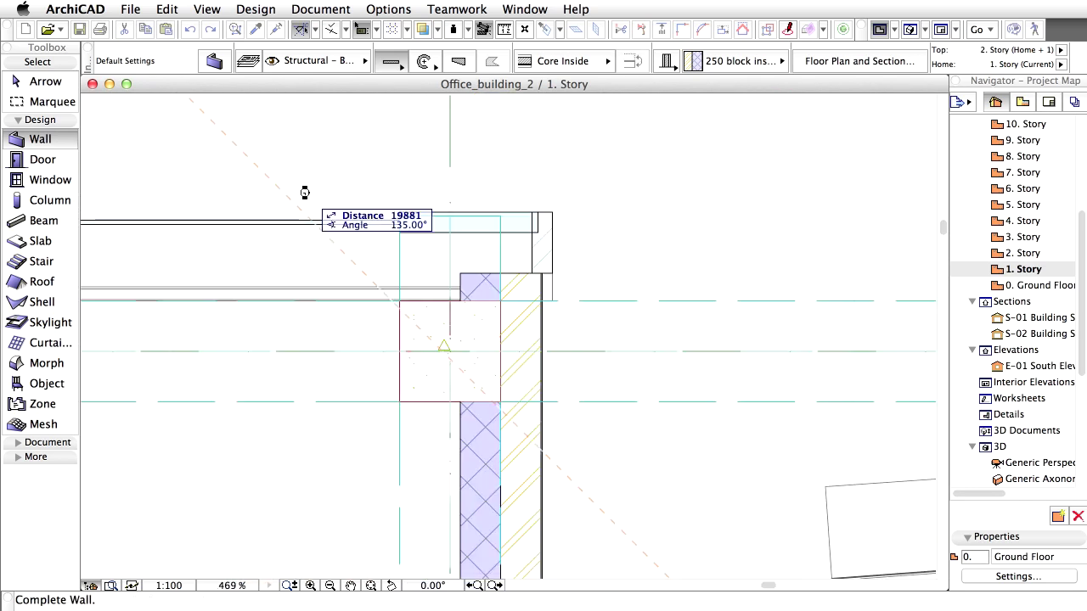
{"action": "left_click", "coordinate": [503, 348]}
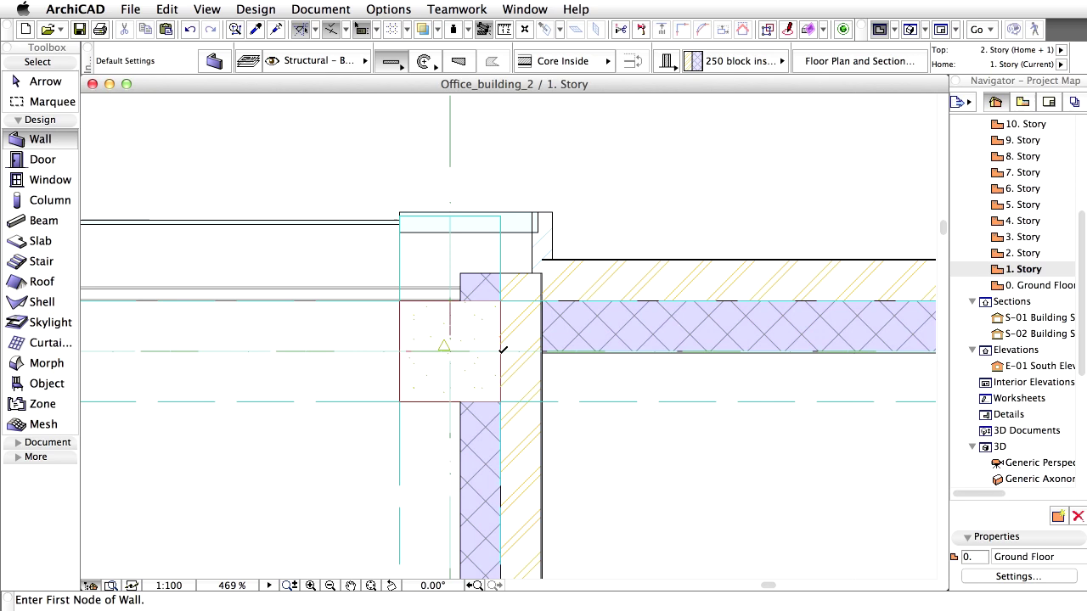
{"action": "left_click", "coordinate": [476, 586]}
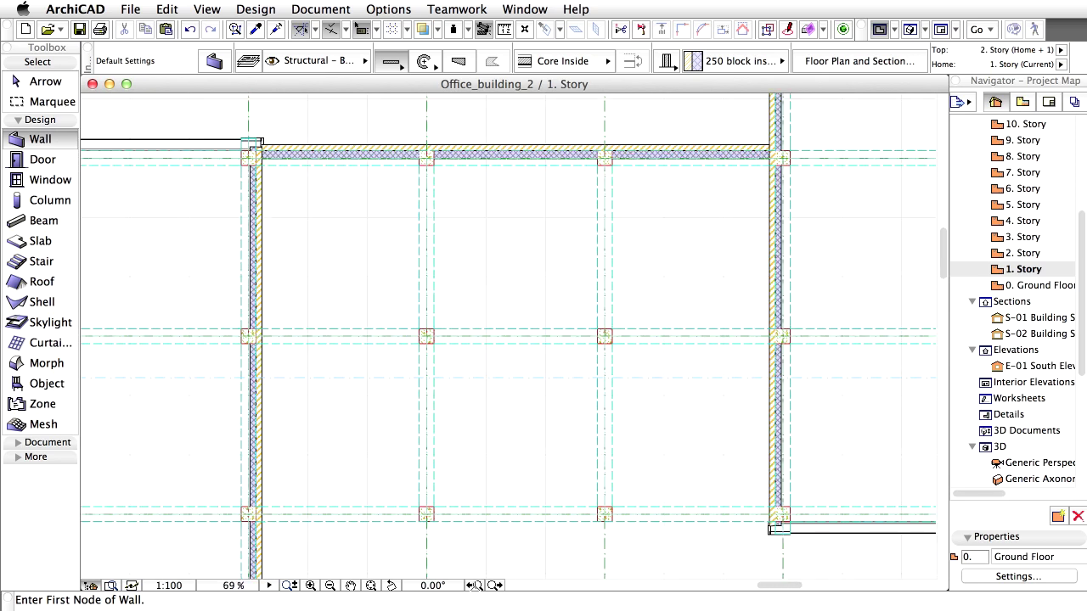
- Mirror a copy of the top wall across the middle horizontal gridline, then deselect
{"action": "left_click", "coordinate": [368, 154], "text": "shift"}
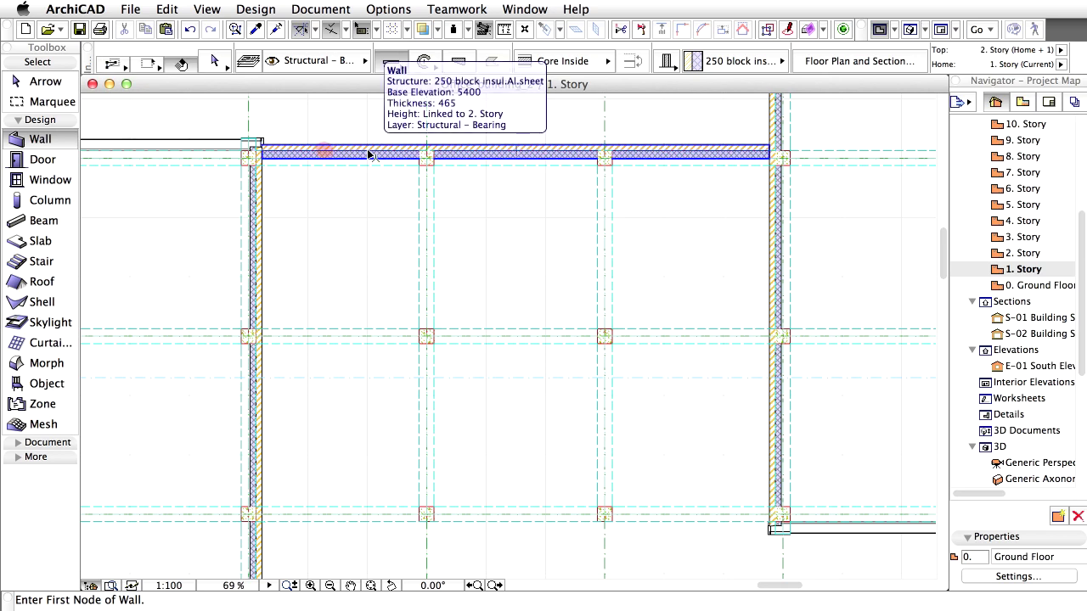
{"action": "left_click", "coordinate": [368, 153], "text": "shift"}
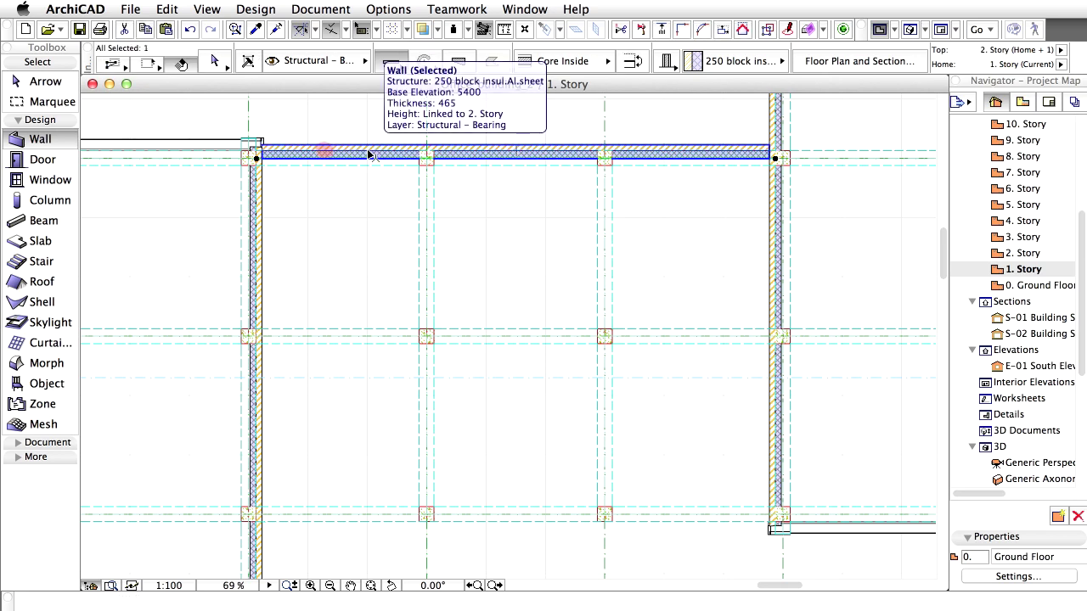
{"action": "left_click", "coordinate": [167, 9]}
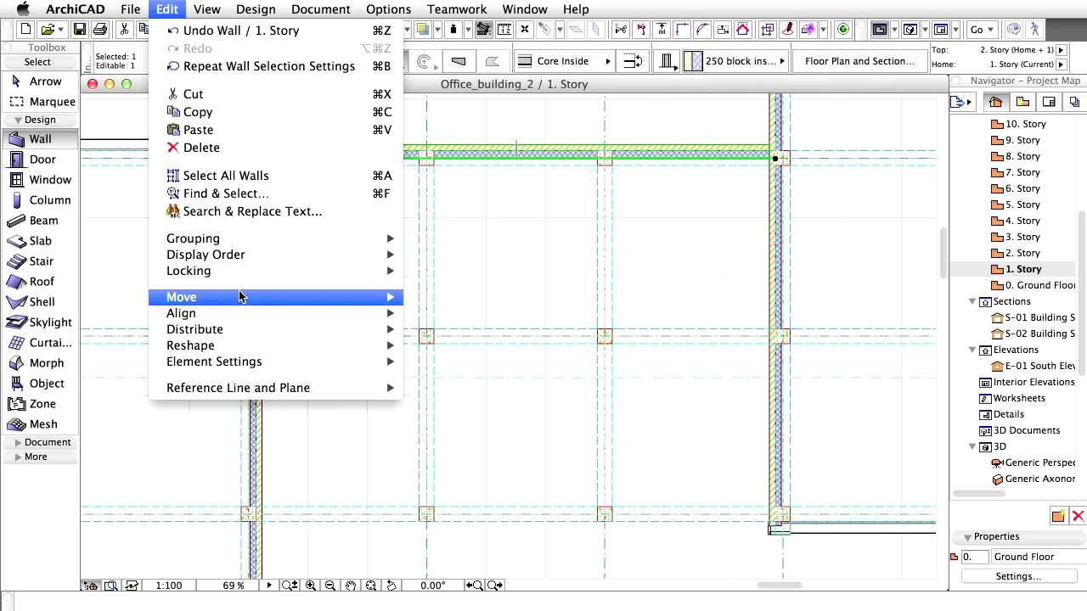
{"action": "mouse_move", "coordinate": [251, 297]}
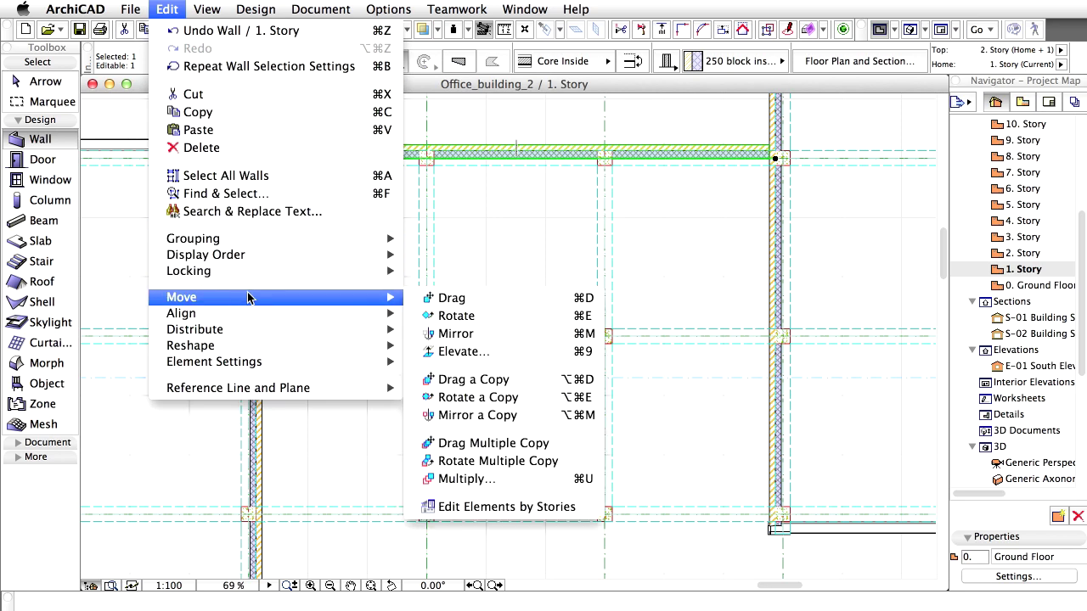
{"action": "left_click", "coordinate": [541, 416]}
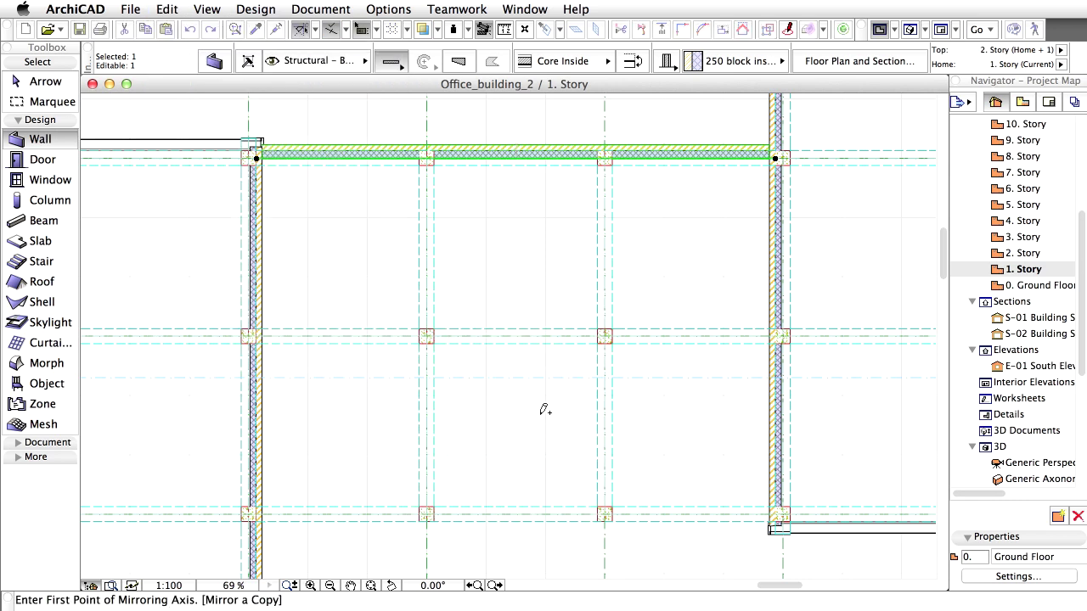
{"action": "left_click", "coordinate": [451, 337]}
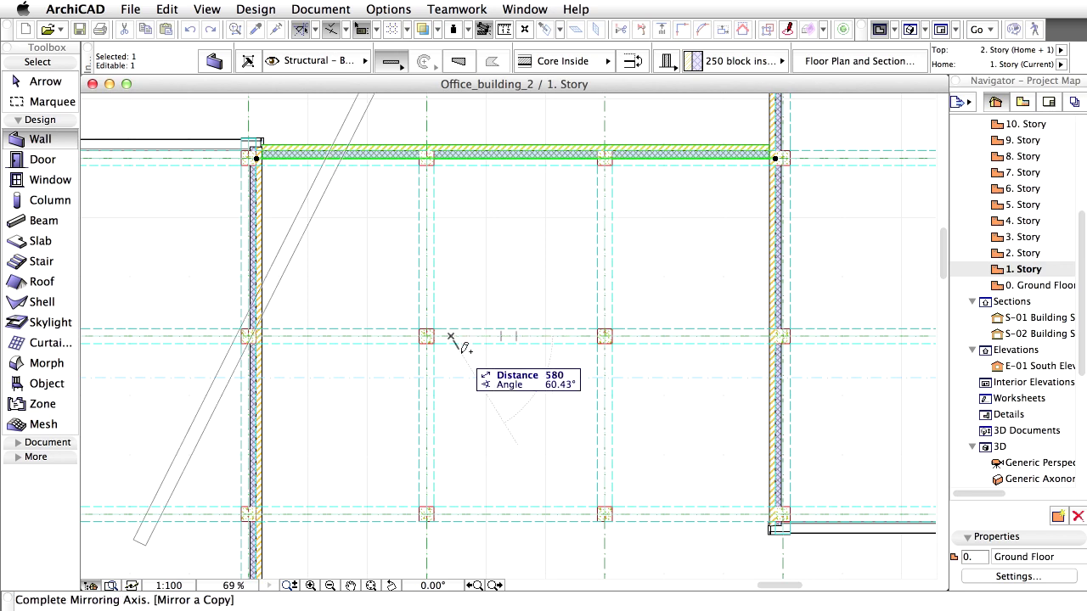
{"action": "left_click", "coordinate": [538, 335]}
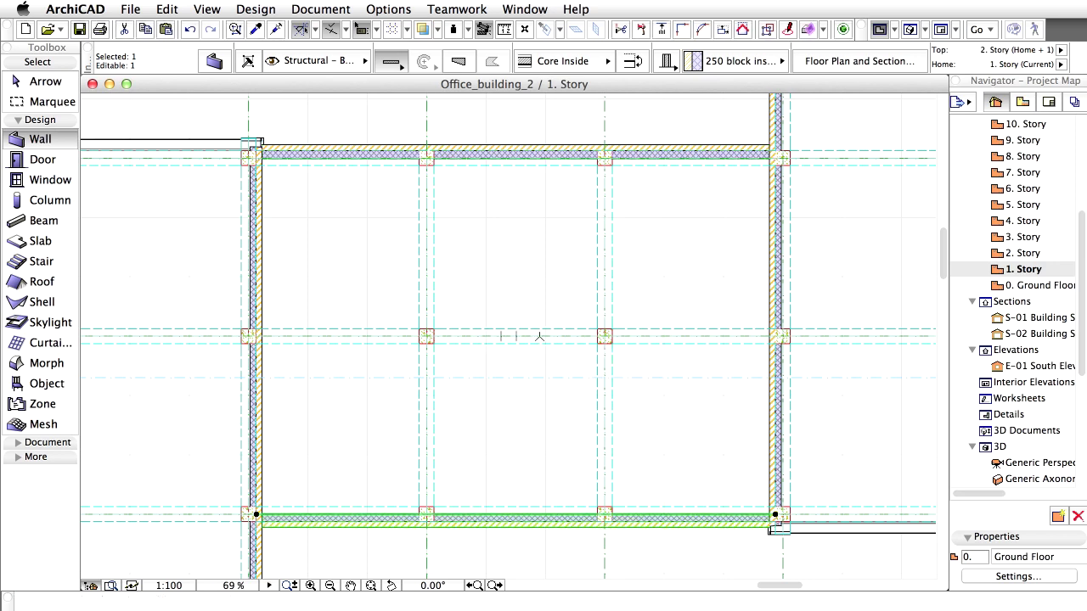
{"action": "key", "text": "Escape"}
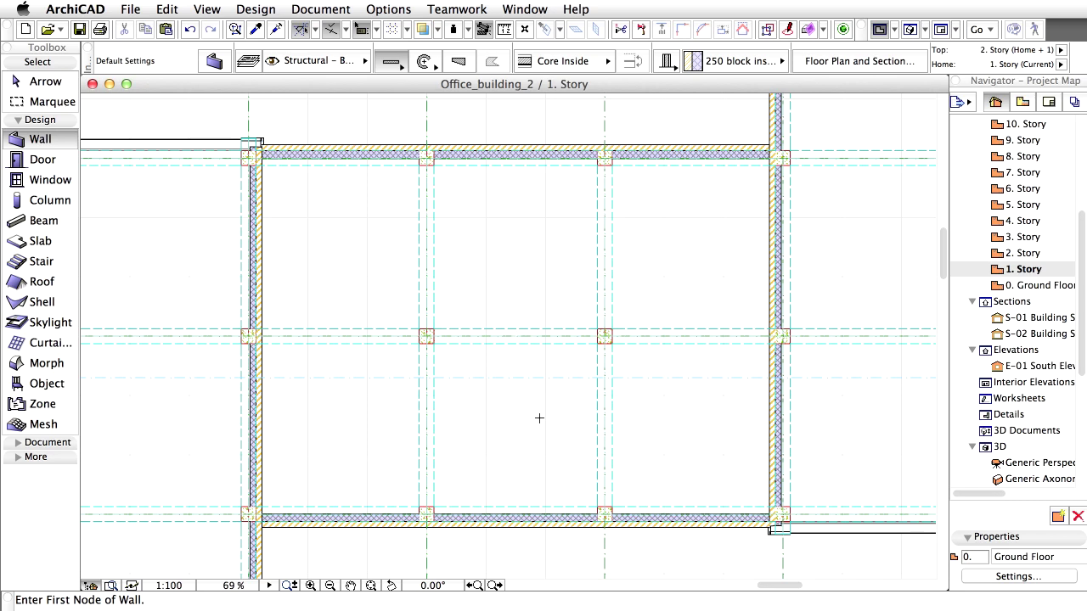
- Set the wall top offset to -200 in Wall Default Settings
{"action": "key", "text": "super+t"}
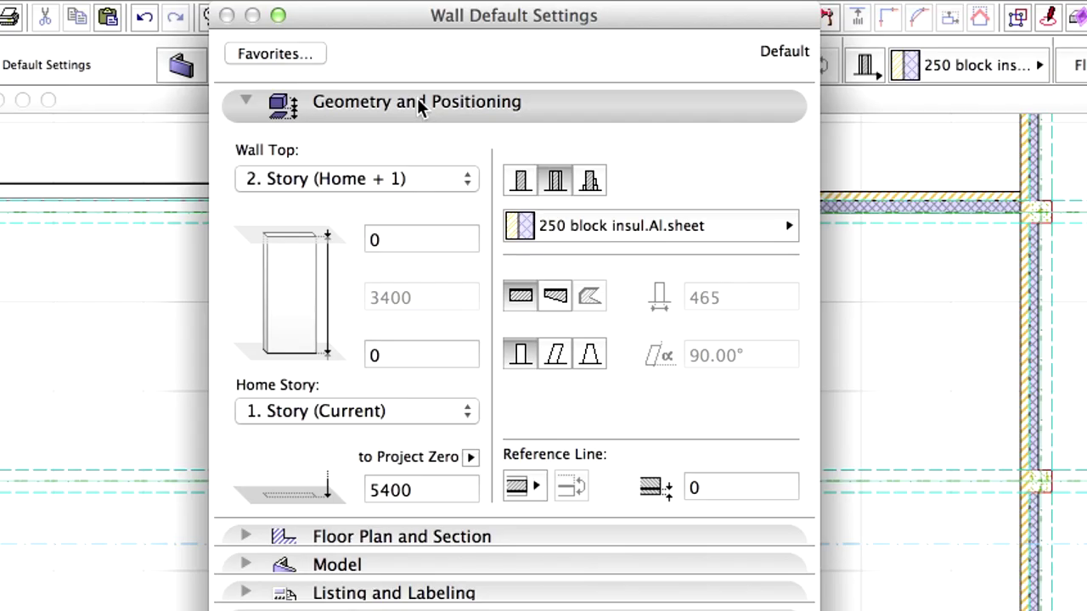
{"action": "left_click", "coordinate": [417, 240]}
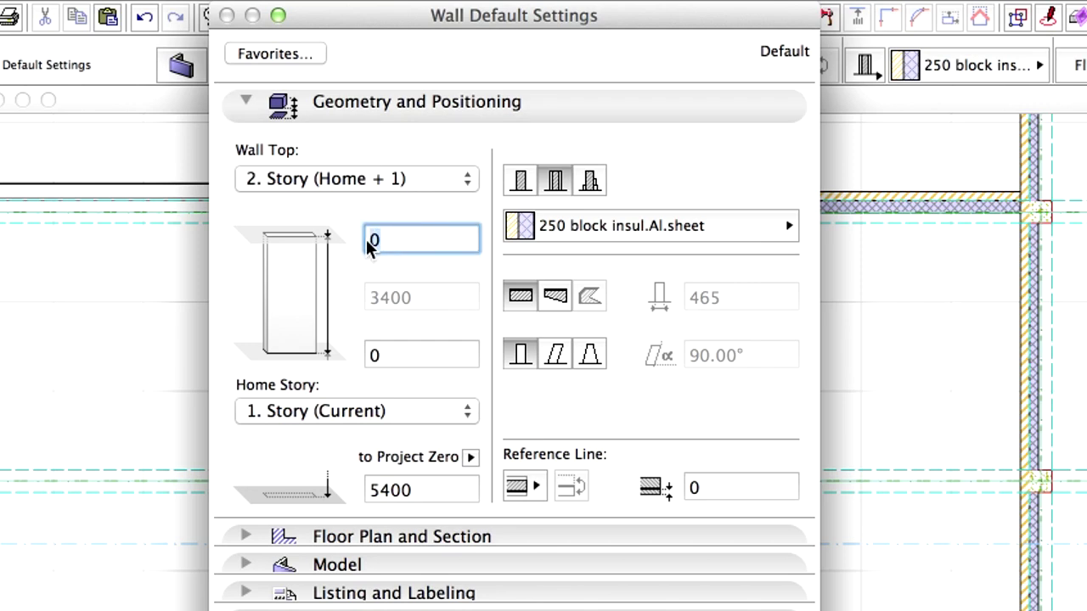
{"action": "type", "text": "-200"}
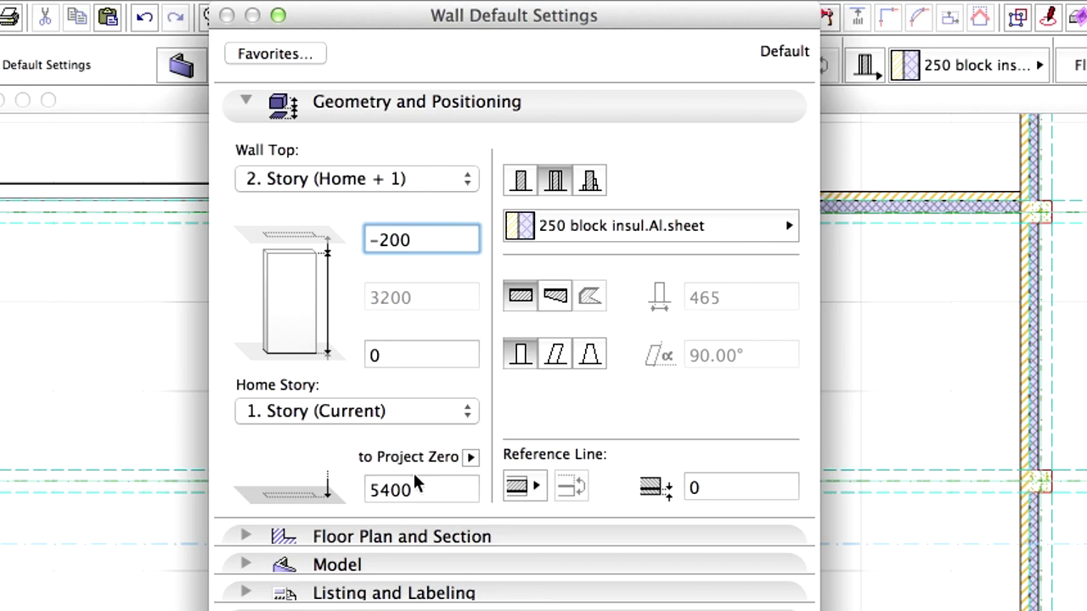
- Make walls basic Reinforced Concrete – Structural, 200 thick, referenced on the Outside Face
{"action": "left_click", "coordinate": [521, 182]}
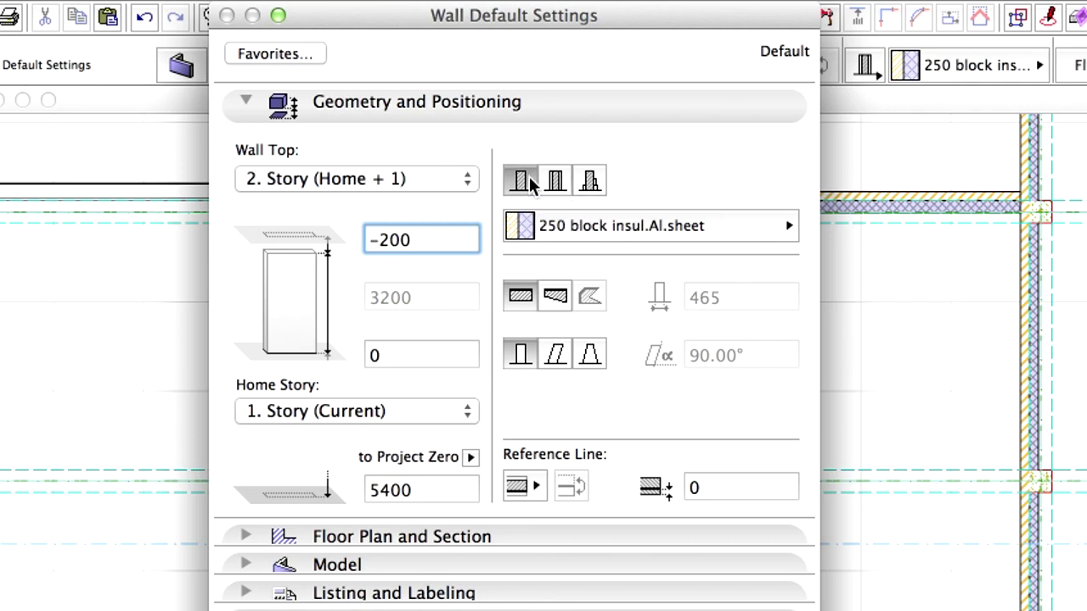
{"action": "left_click", "coordinate": [559, 241]}
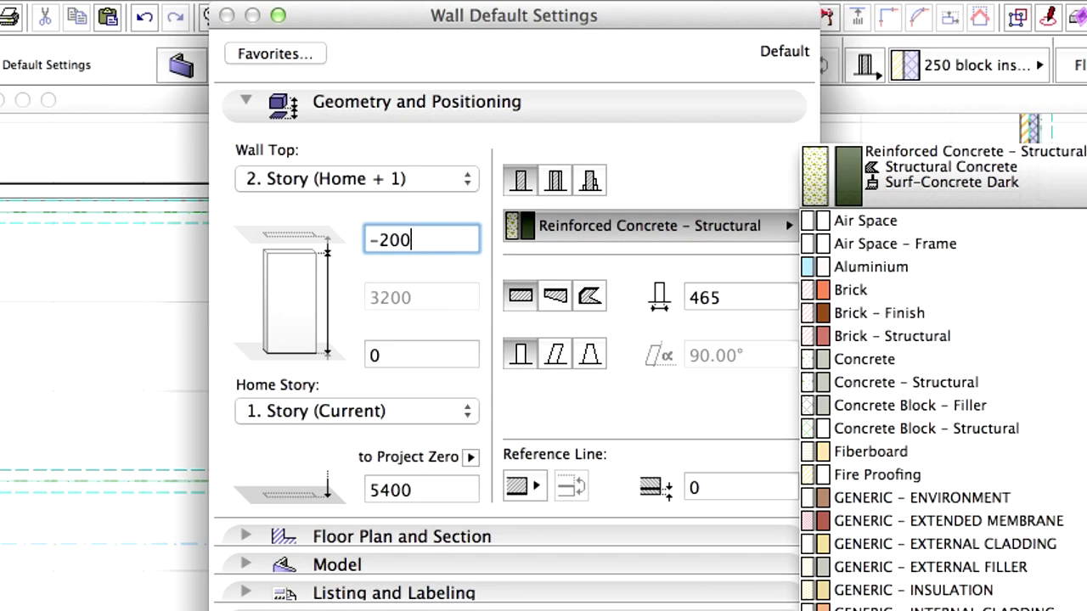
{"action": "left_click", "coordinate": [727, 293]}
{"action": "double_click", "coordinate": [739, 301]}
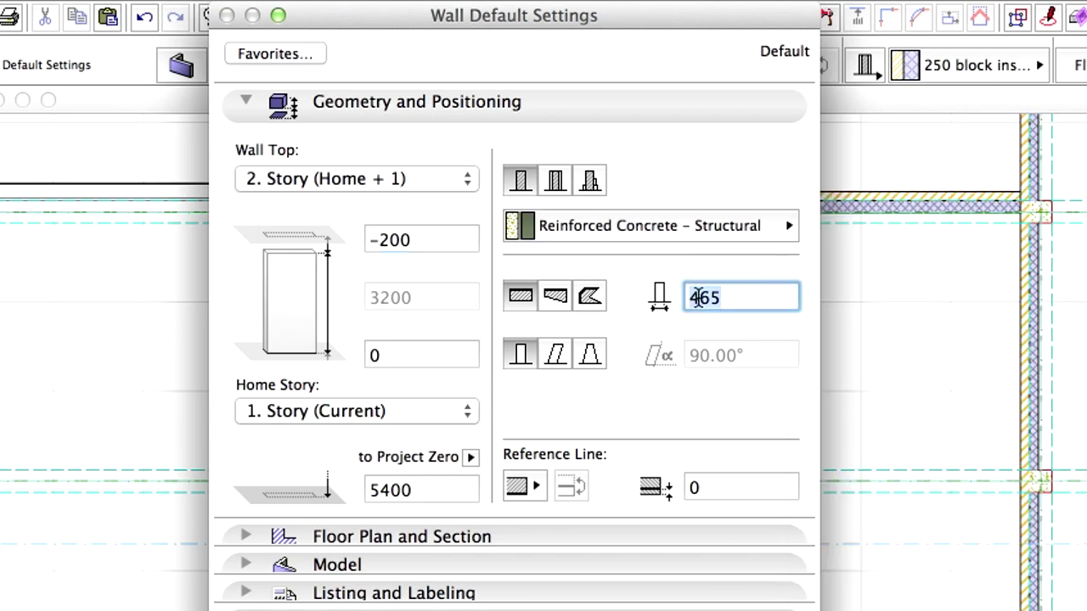
{"action": "type", "text": "200"}
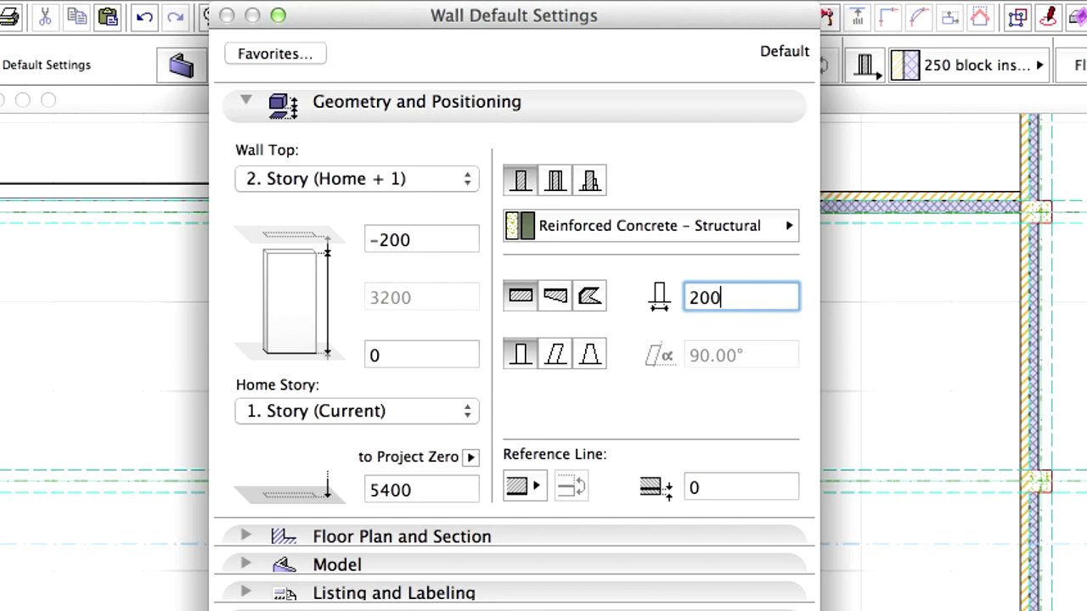
{"action": "left_click", "coordinate": [532, 488]}
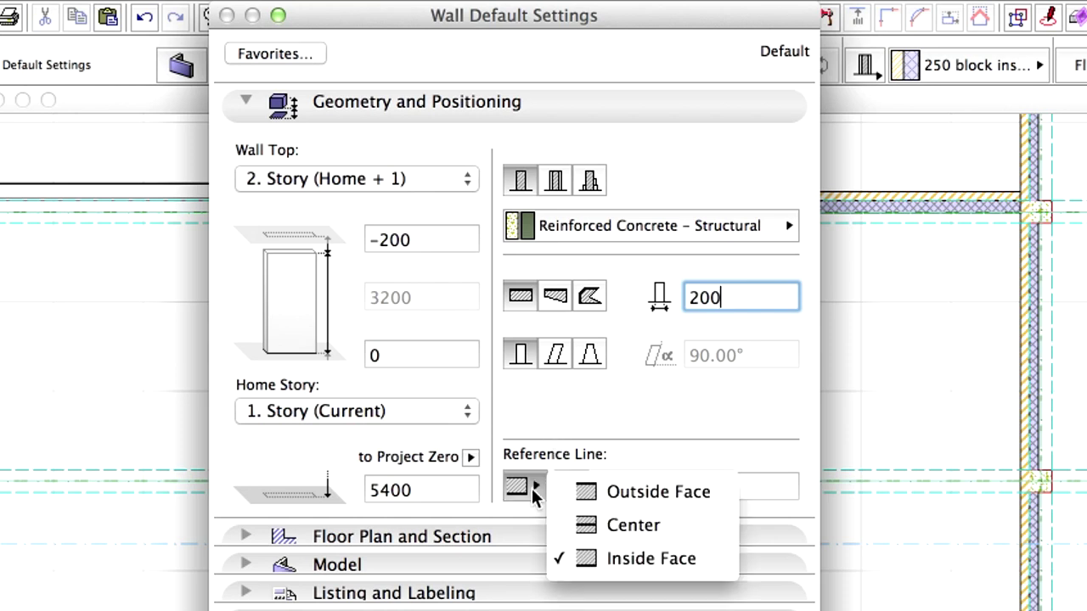
{"action": "left_click", "coordinate": [714, 498]}
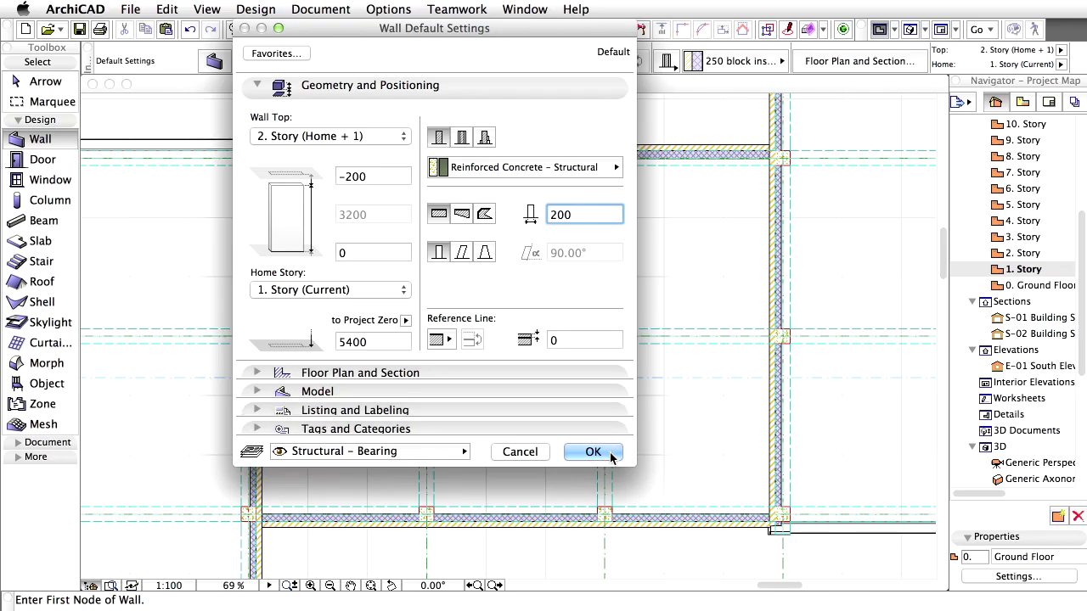
- Draw two vertical concrete walls between top and bottom walls, joined by a mid-height horizontal wall
{"action": "left_click", "coordinate": [593, 452]}
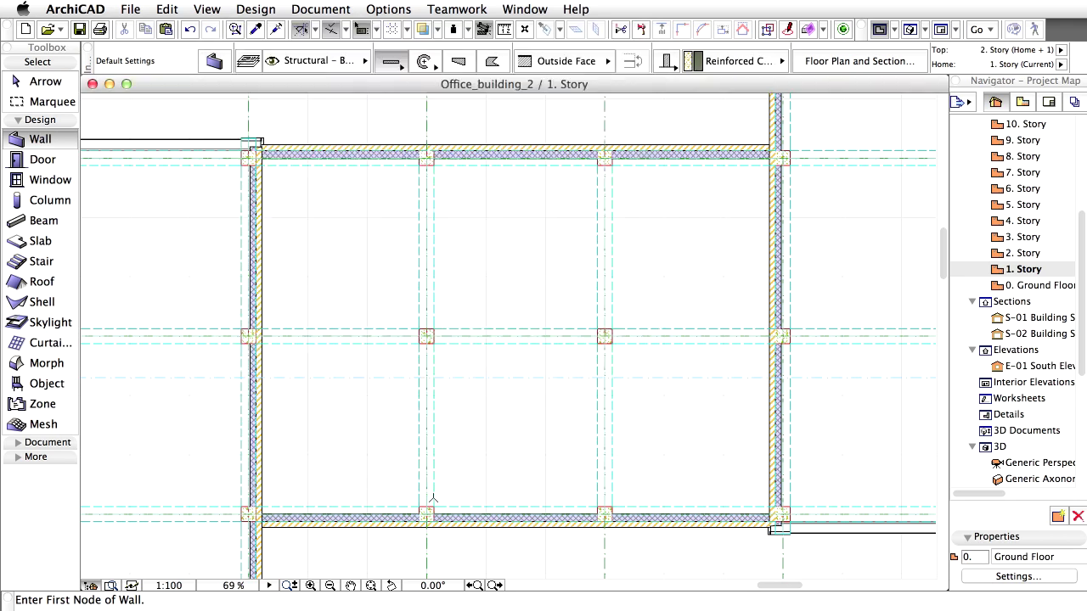
{"action": "left_click", "coordinate": [433, 506]}
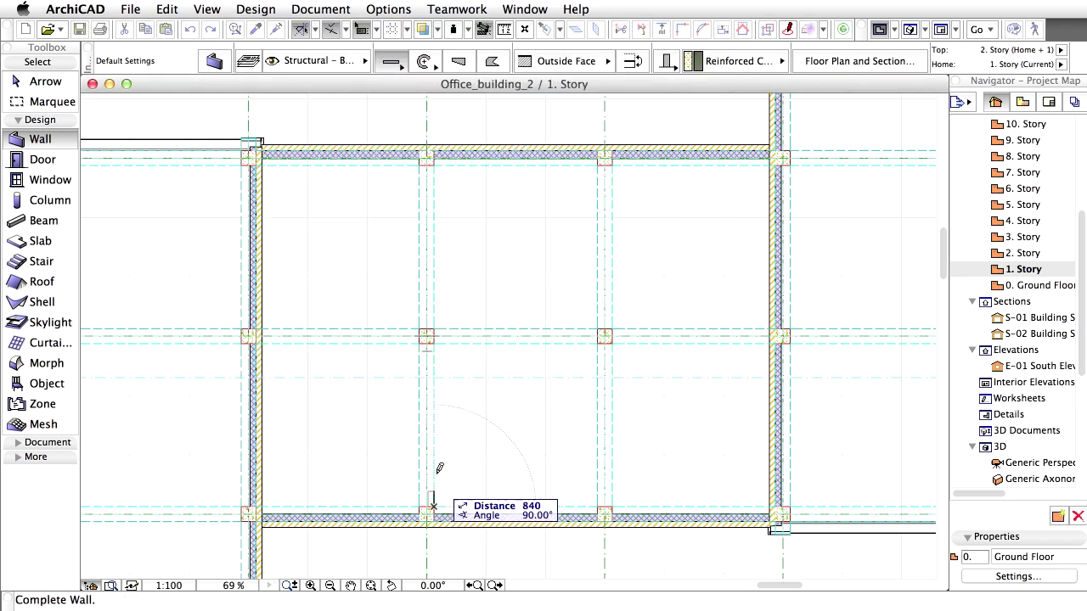
{"action": "left_click", "coordinate": [434, 170]}
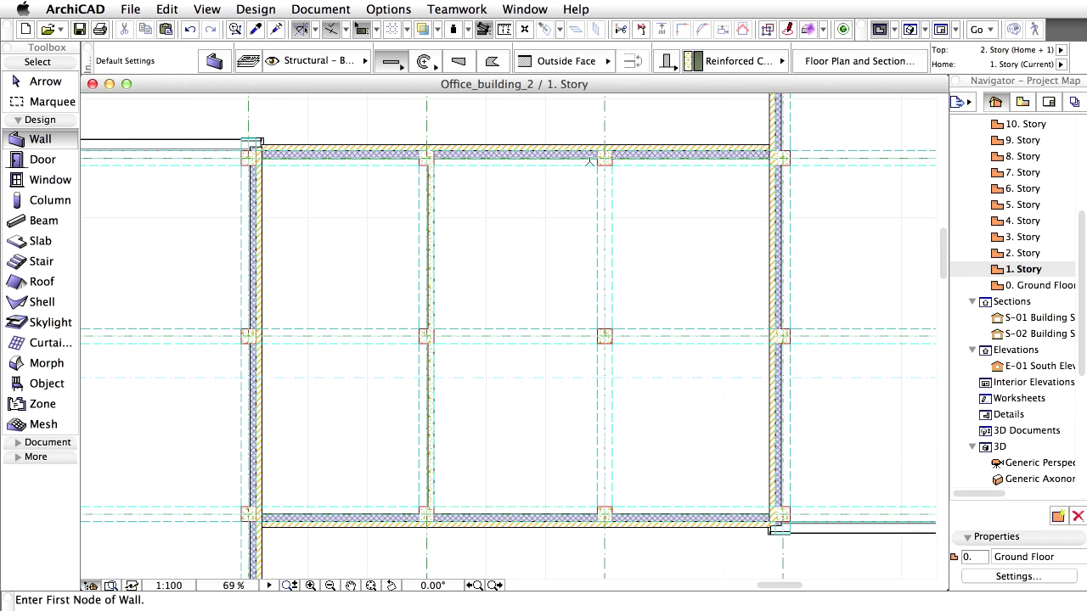
{"action": "left_click", "coordinate": [598, 163]}
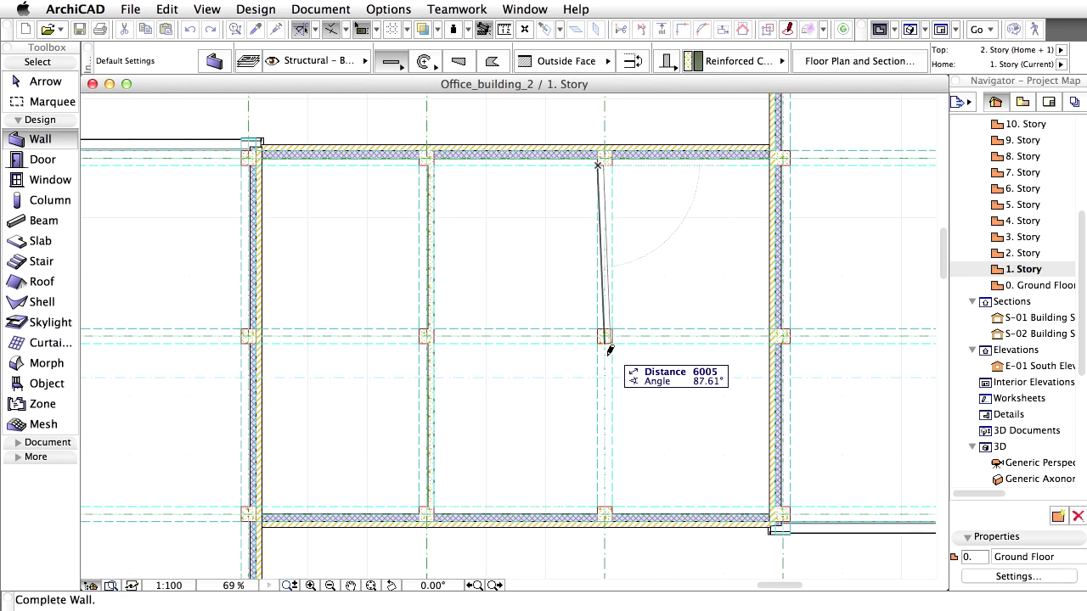
{"action": "left_click", "coordinate": [602, 503]}
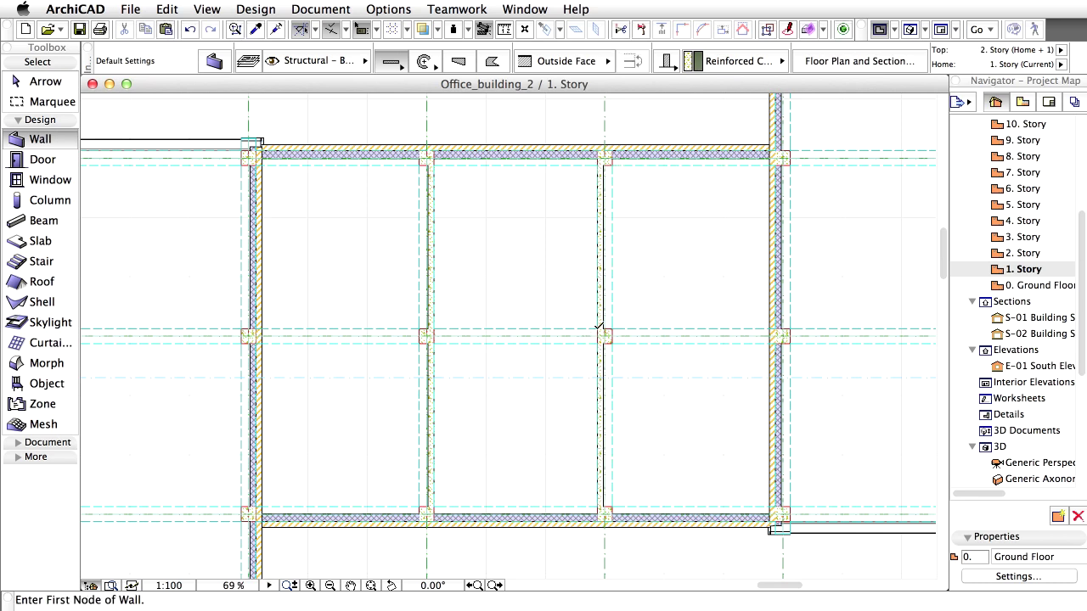
{"action": "left_click", "coordinate": [599, 328]}
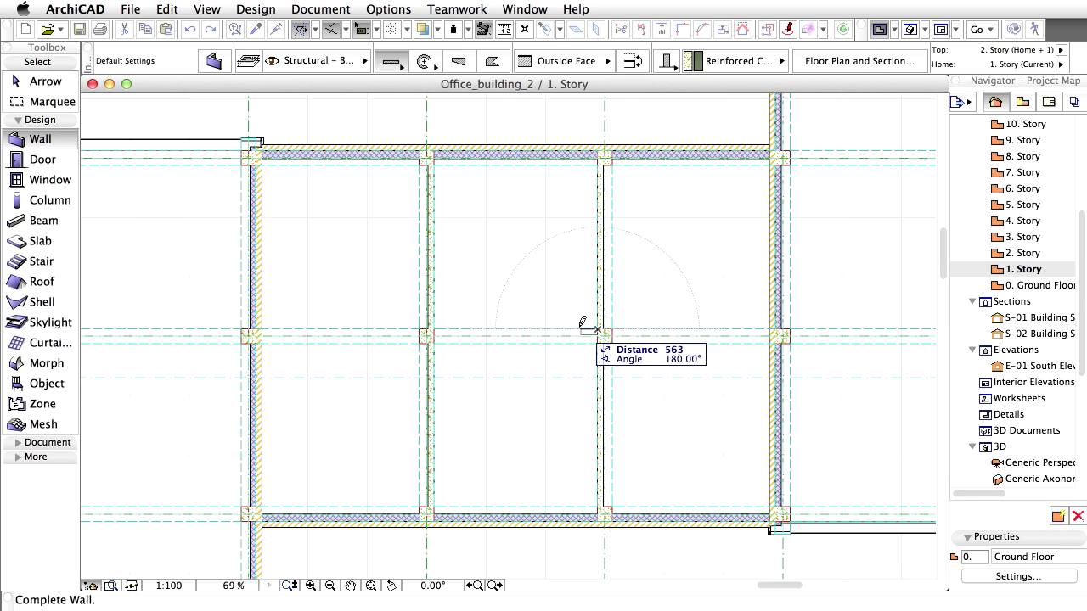
{"action": "left_click", "coordinate": [436, 327]}
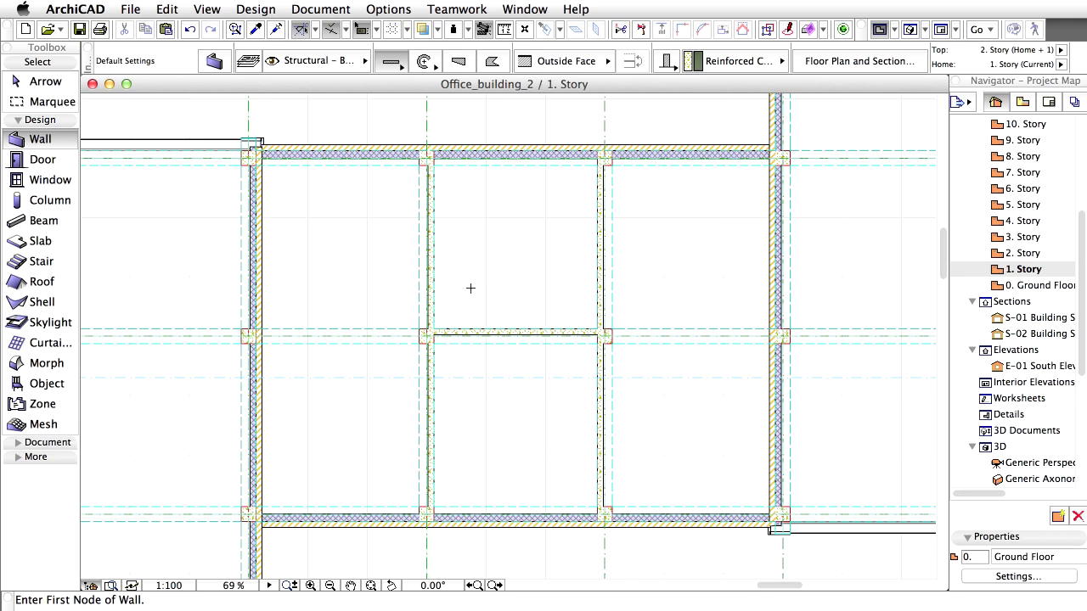
- Select the top, bottom, two vertical and middle horizontal walls of the bay
{"action": "left_click", "coordinate": [399, 155], "text": "shift"}
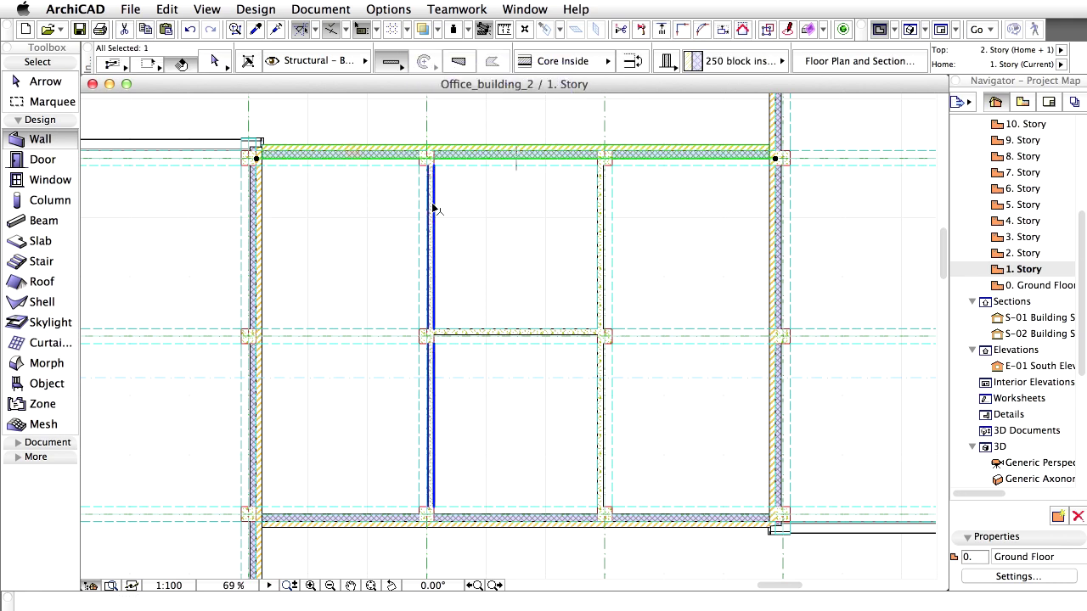
{"action": "left_click", "coordinate": [433, 207], "text": "shift"}
{"action": "left_click", "coordinate": [528, 339], "text": "shift"}
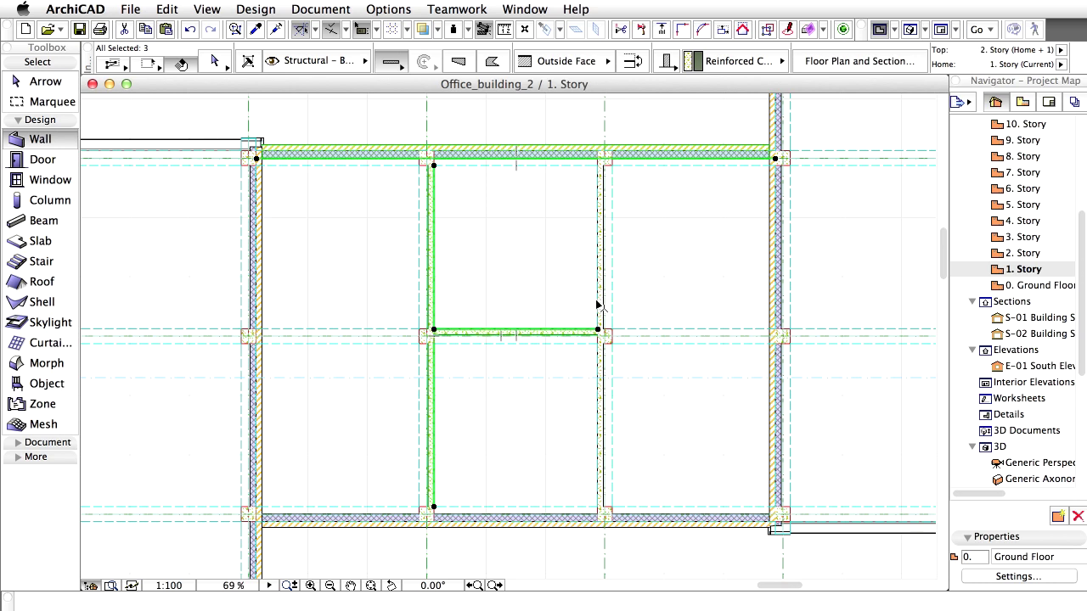
{"action": "left_click", "coordinate": [599, 304], "text": "shift"}
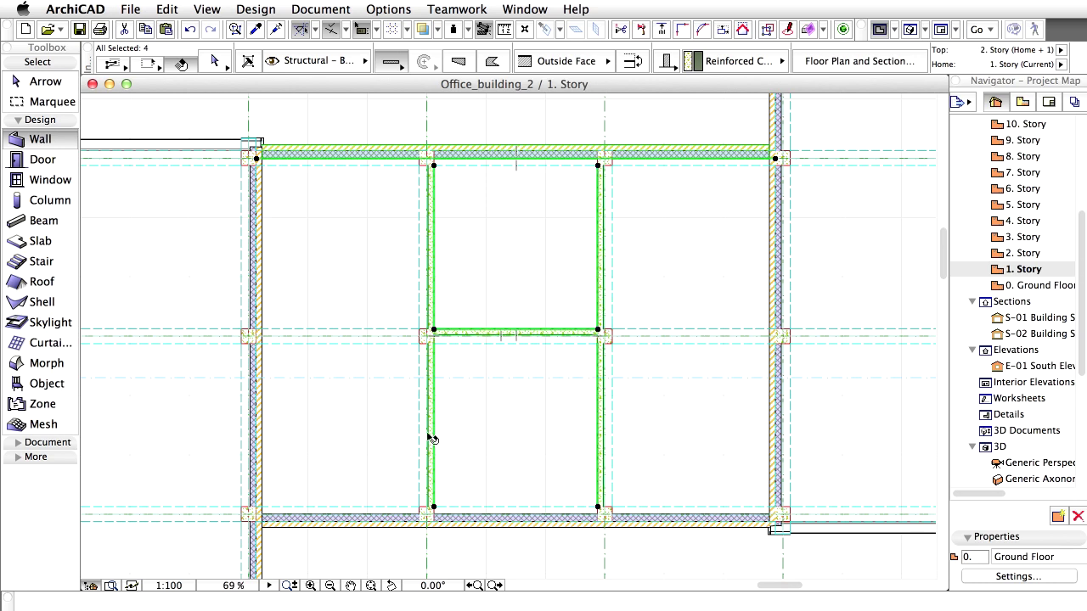
{"action": "left_click", "coordinate": [395, 518], "text": "shift"}
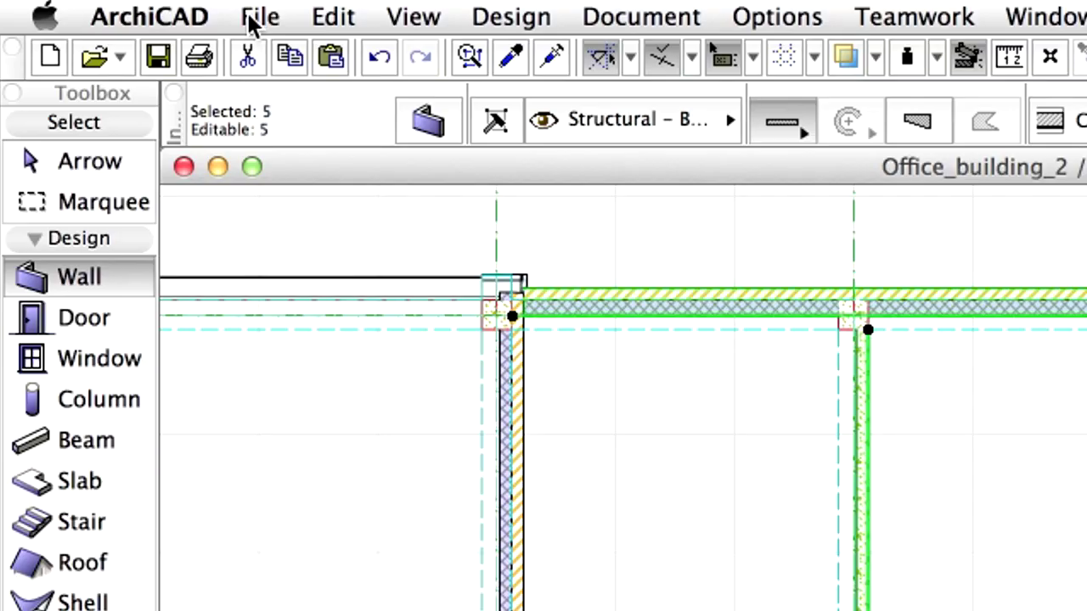
- Choose File > External Content > Save Selection as Module
{"action": "left_click", "coordinate": [257, 18]}
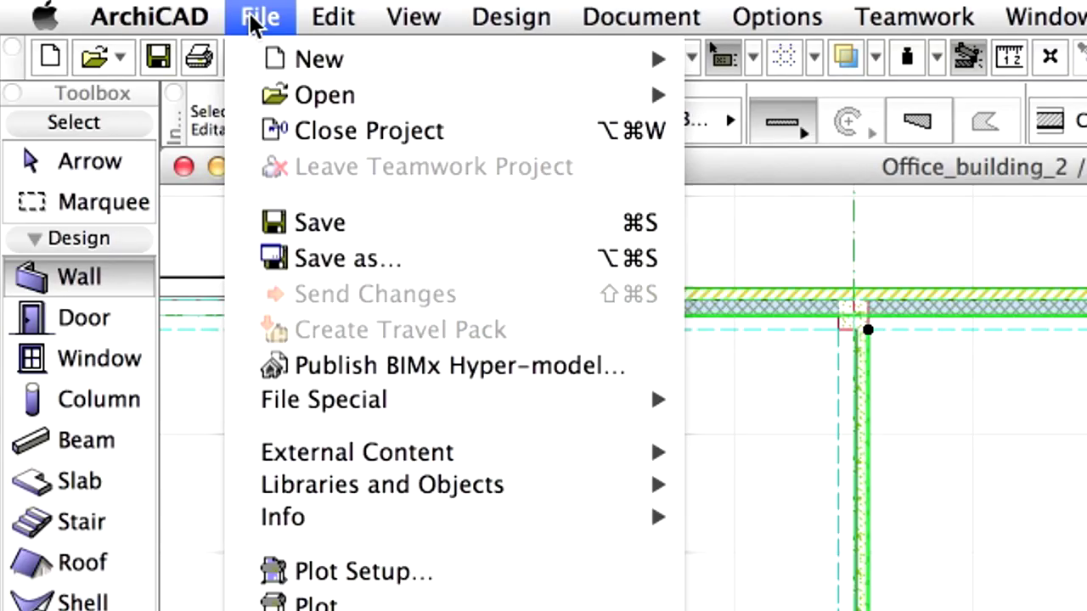
{"action": "mouse_move", "coordinate": [498, 456]}
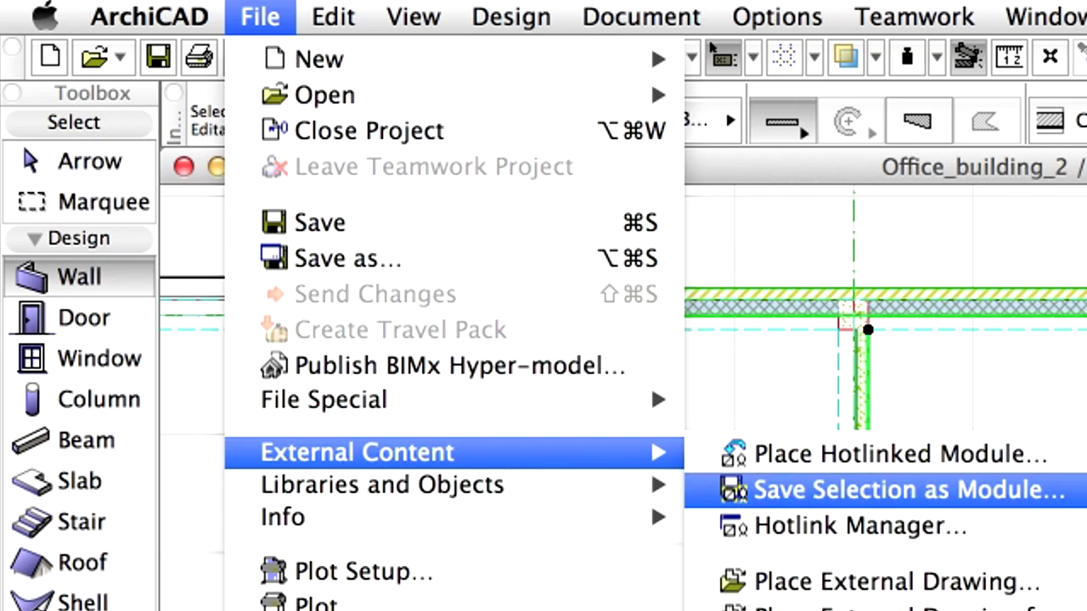
{"action": "left_click", "coordinate": [892, 490]}
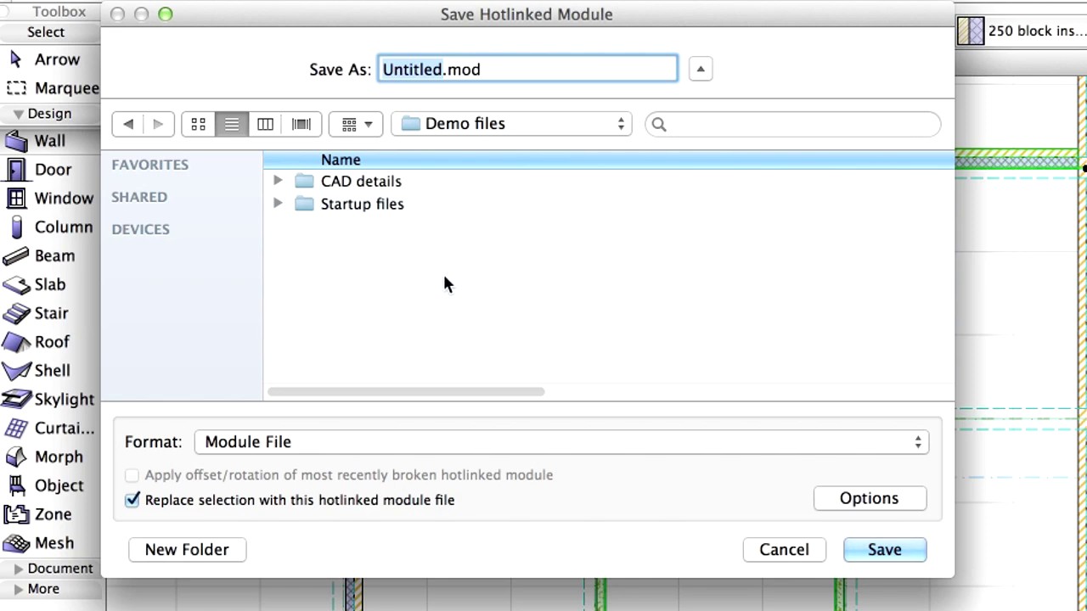
- Create a new folder named Exercise and save the module there as Staircase.mod
{"action": "left_click", "coordinate": [233, 550]}
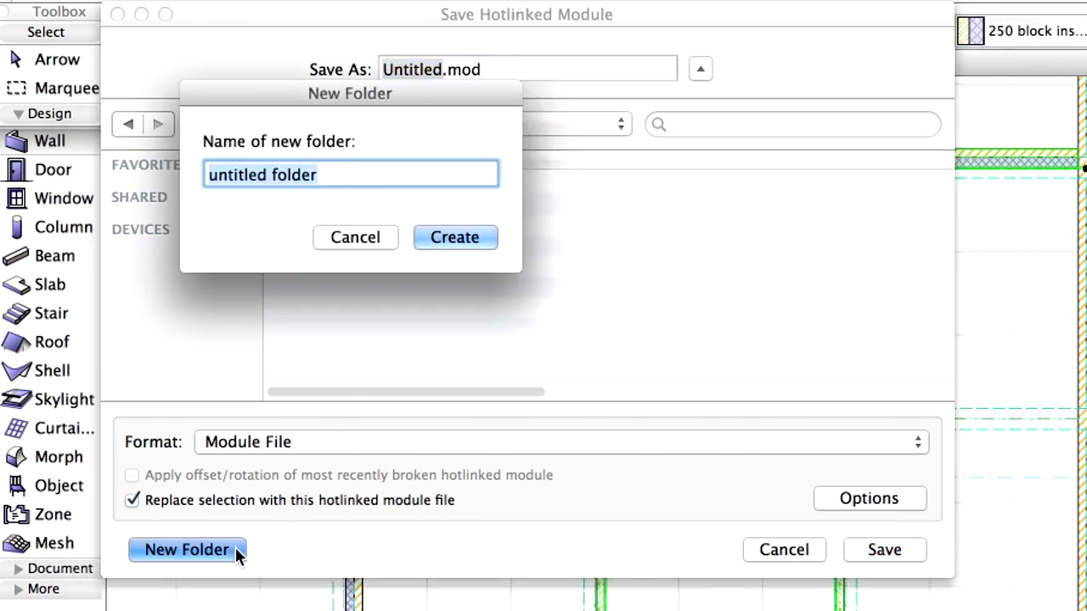
{"action": "type", "text": "Exercise"}
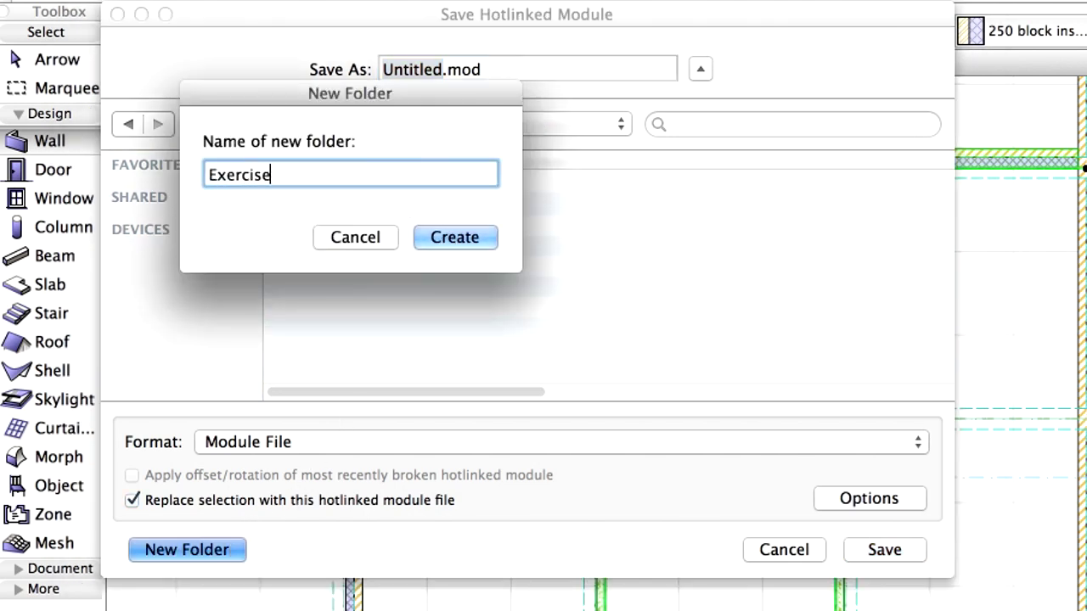
{"action": "left_click", "coordinate": [474, 239]}
{"action": "type", "text": "Sta"}
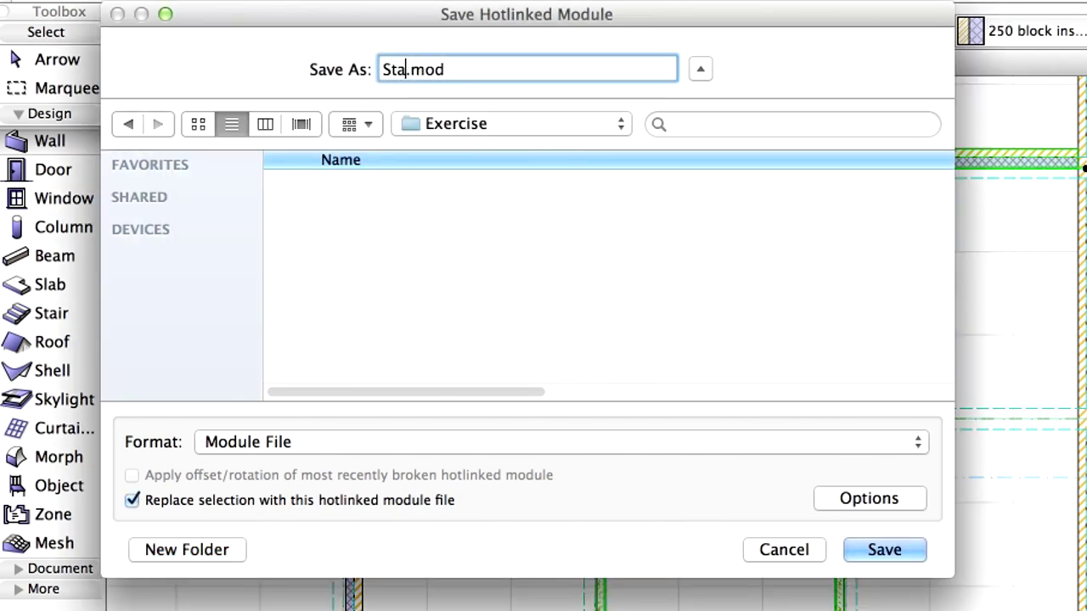
{"action": "type", "text": "ircase"}
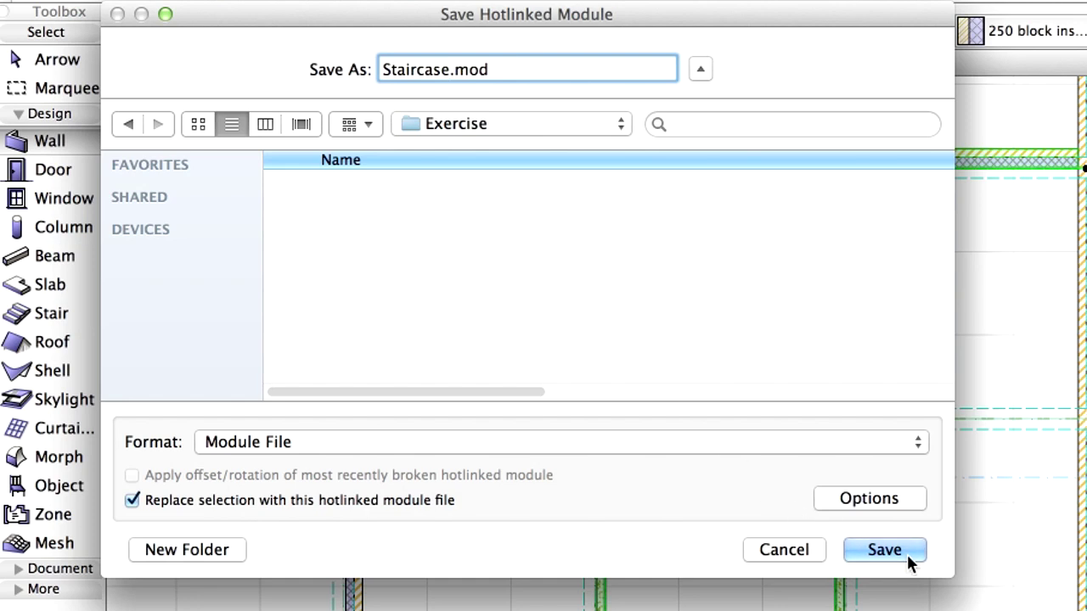
{"action": "left_click", "coordinate": [884, 550]}
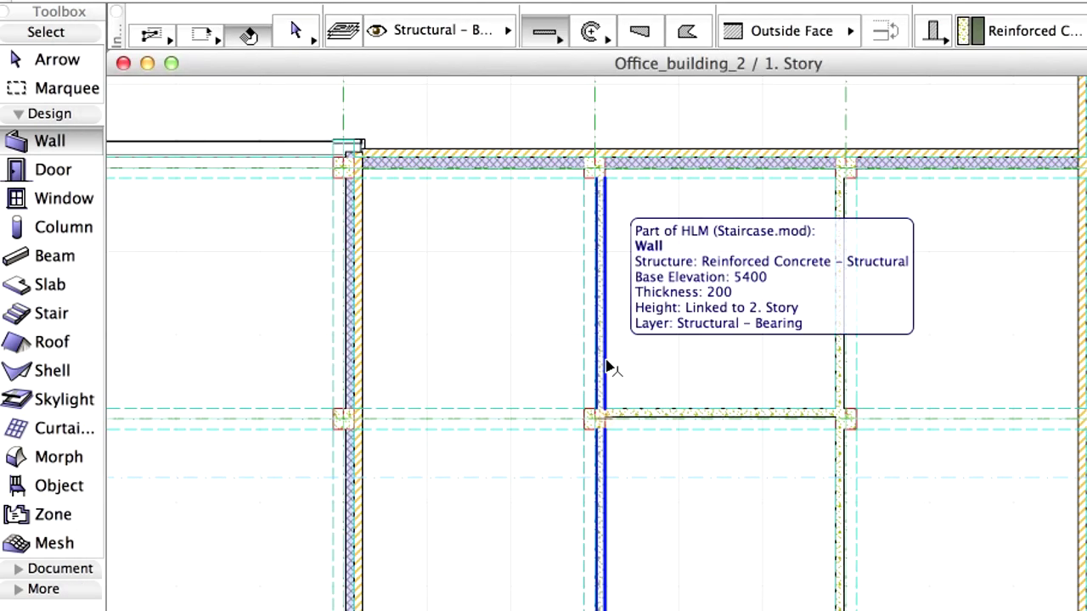
- Select one bay wall to pick the whole five-wall Staircase.mod module as one unit
{"action": "left_click", "coordinate": [608, 366], "text": "shift"}
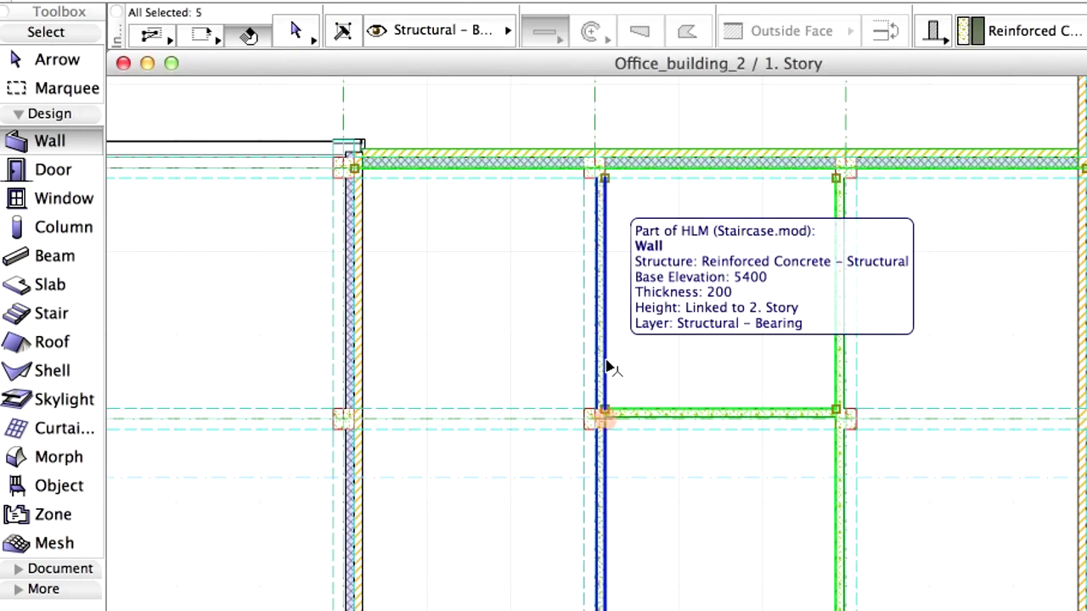